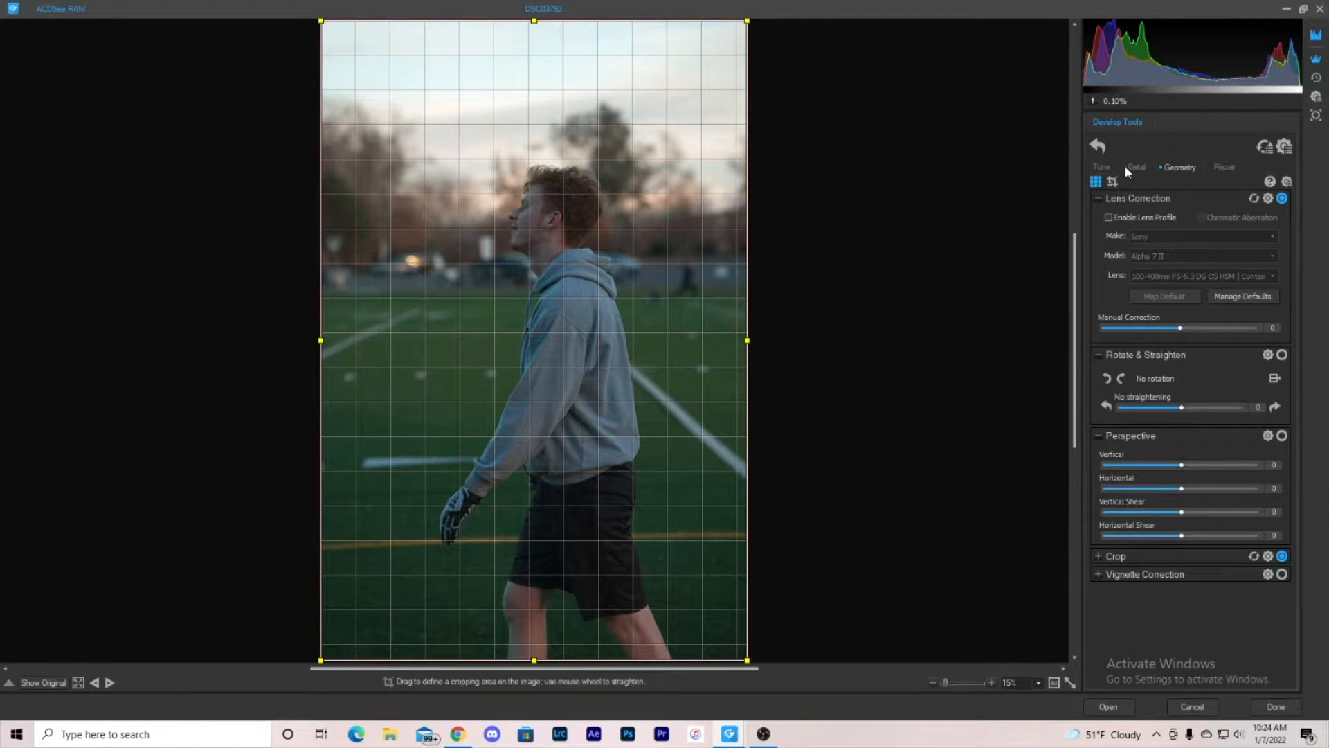
# Lower the photo's exposure to -0.05 eV in the General settings of the Tune tools
pyautogui.click(1100, 168)
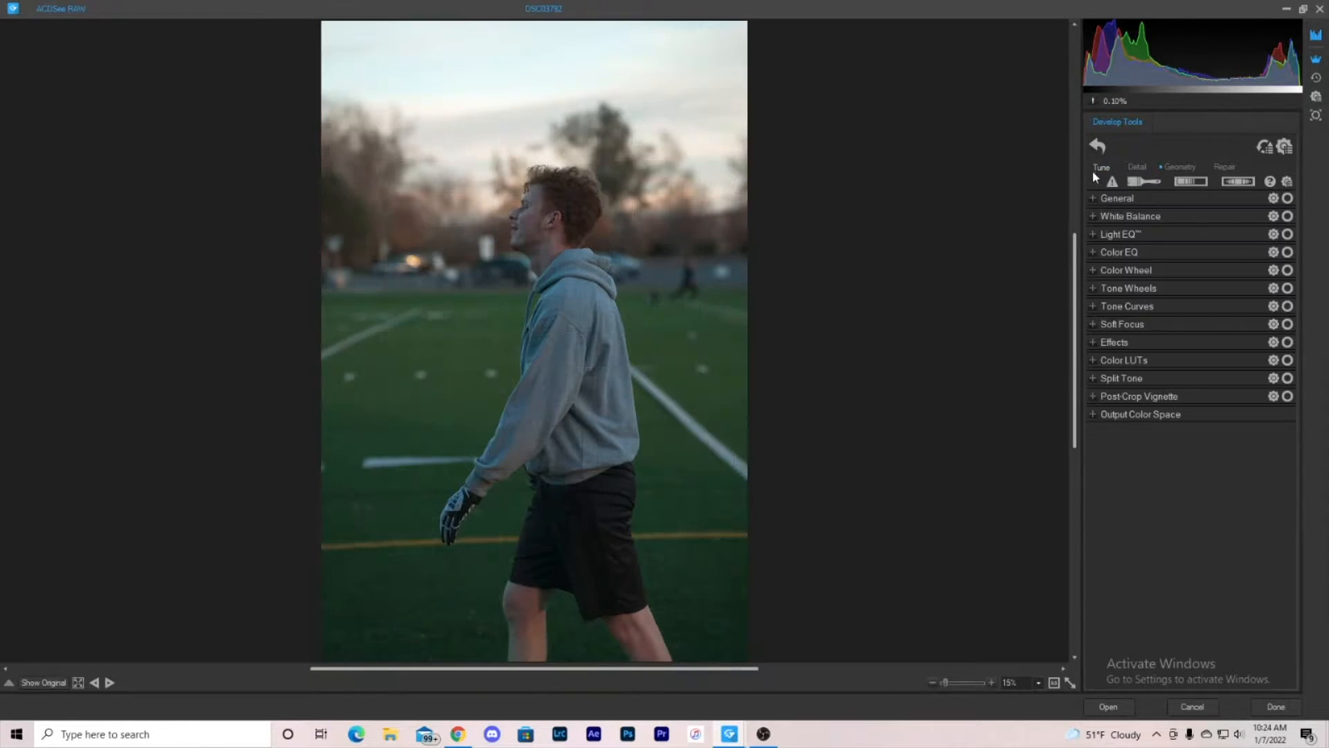
pyautogui.click(1093, 199)
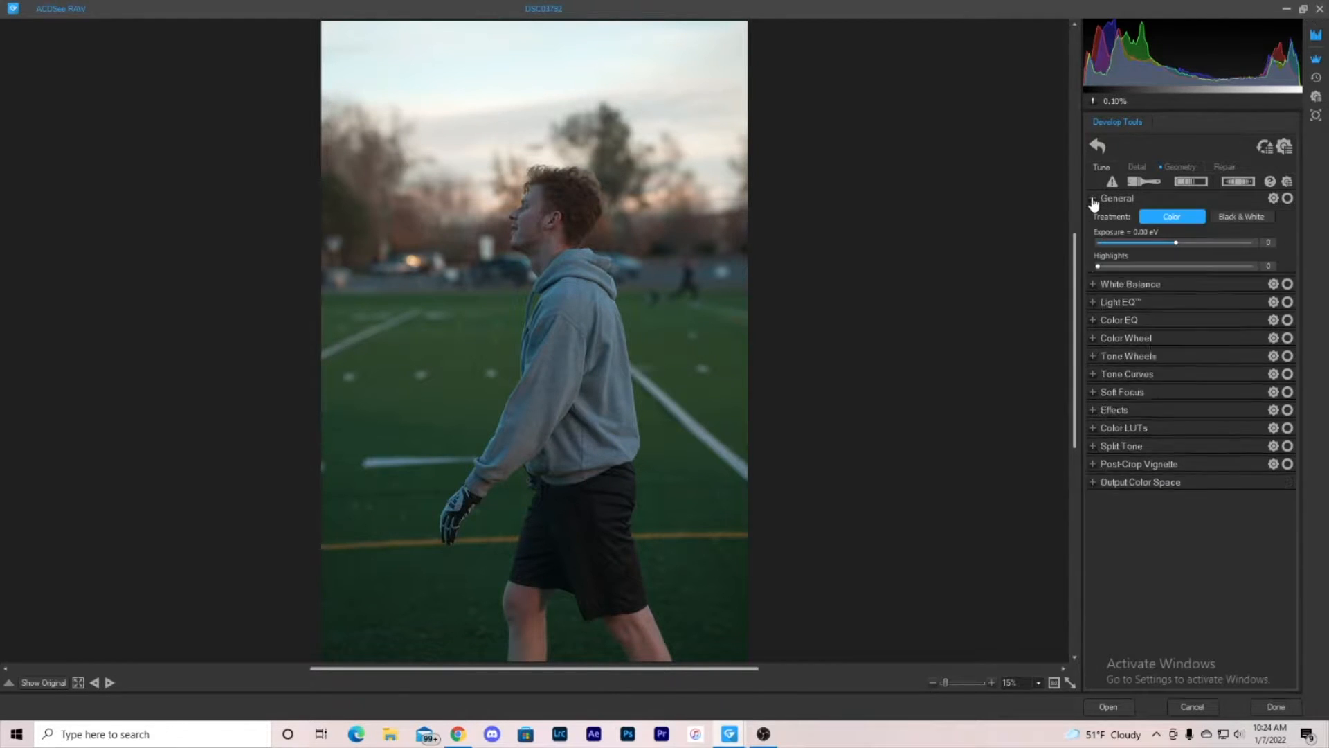
pyautogui.moveTo(1174, 247); pyautogui.dragTo(1175, 247)
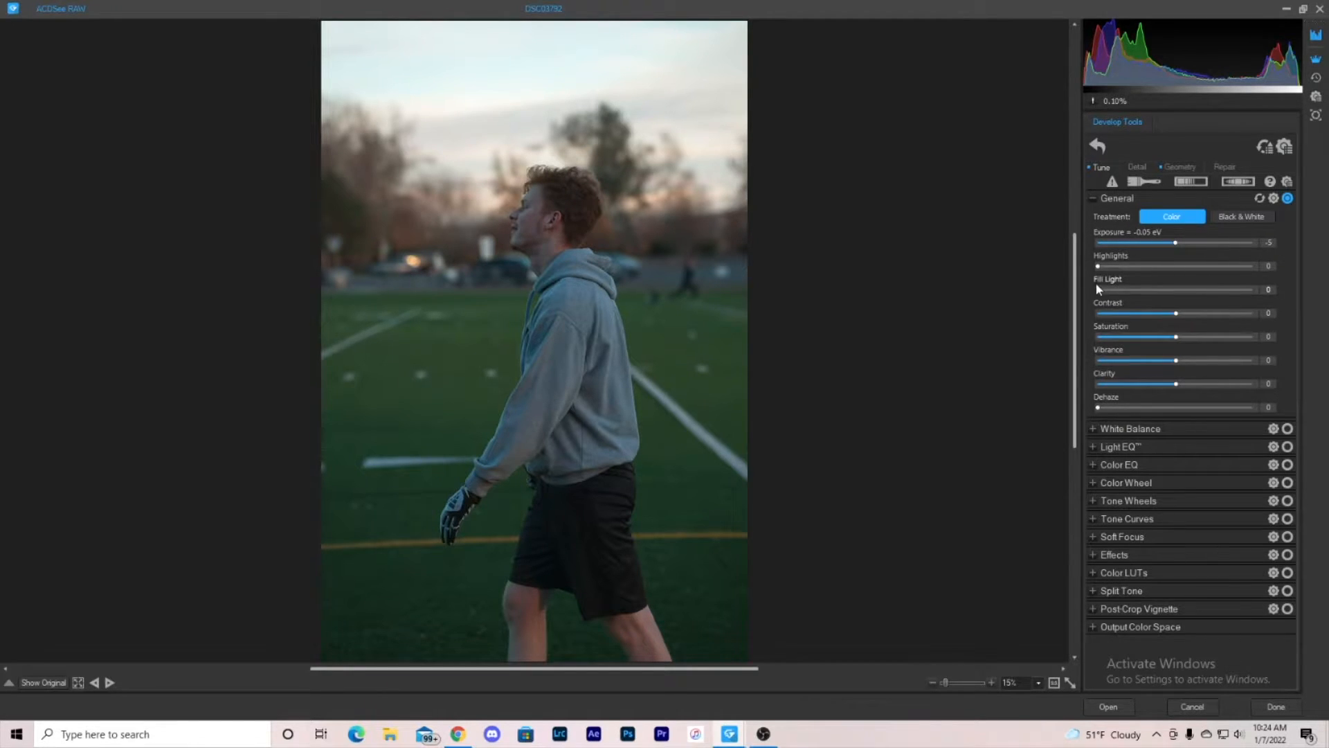
pyautogui.click(1175, 384)
# Set the white balance temperature to 5503 K, making the photo slightly cooler
pyautogui.click(1108, 429)
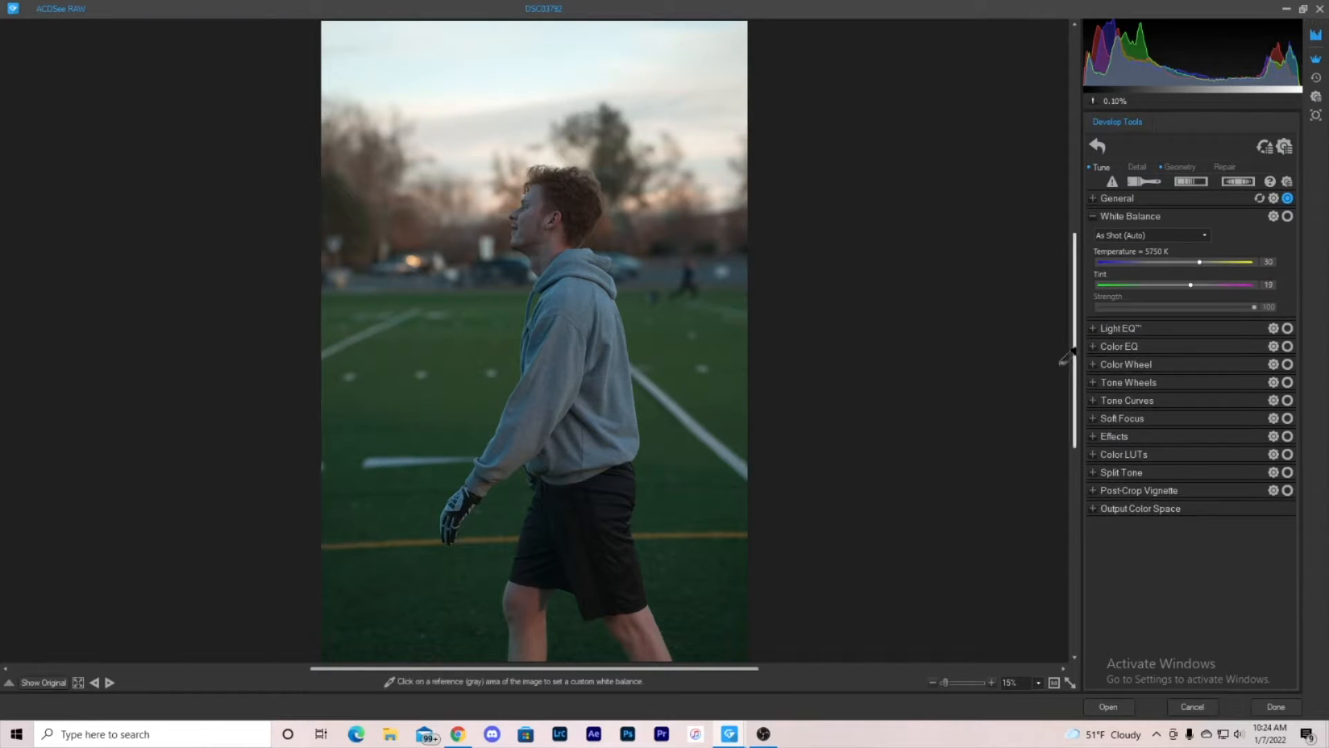
pyautogui.click(1200, 264)
pyautogui.moveTo(1198, 263); pyautogui.dragTo(1193, 268)
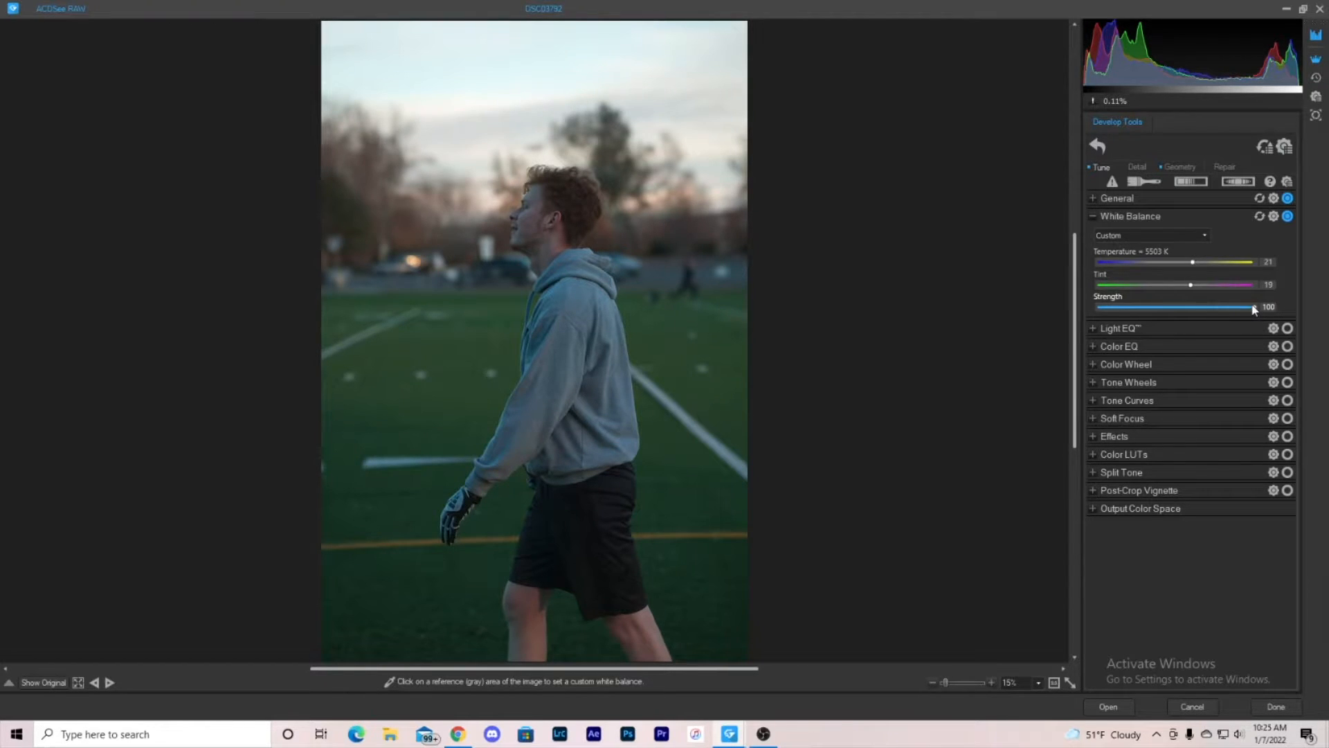
pyautogui.click(1094, 216)
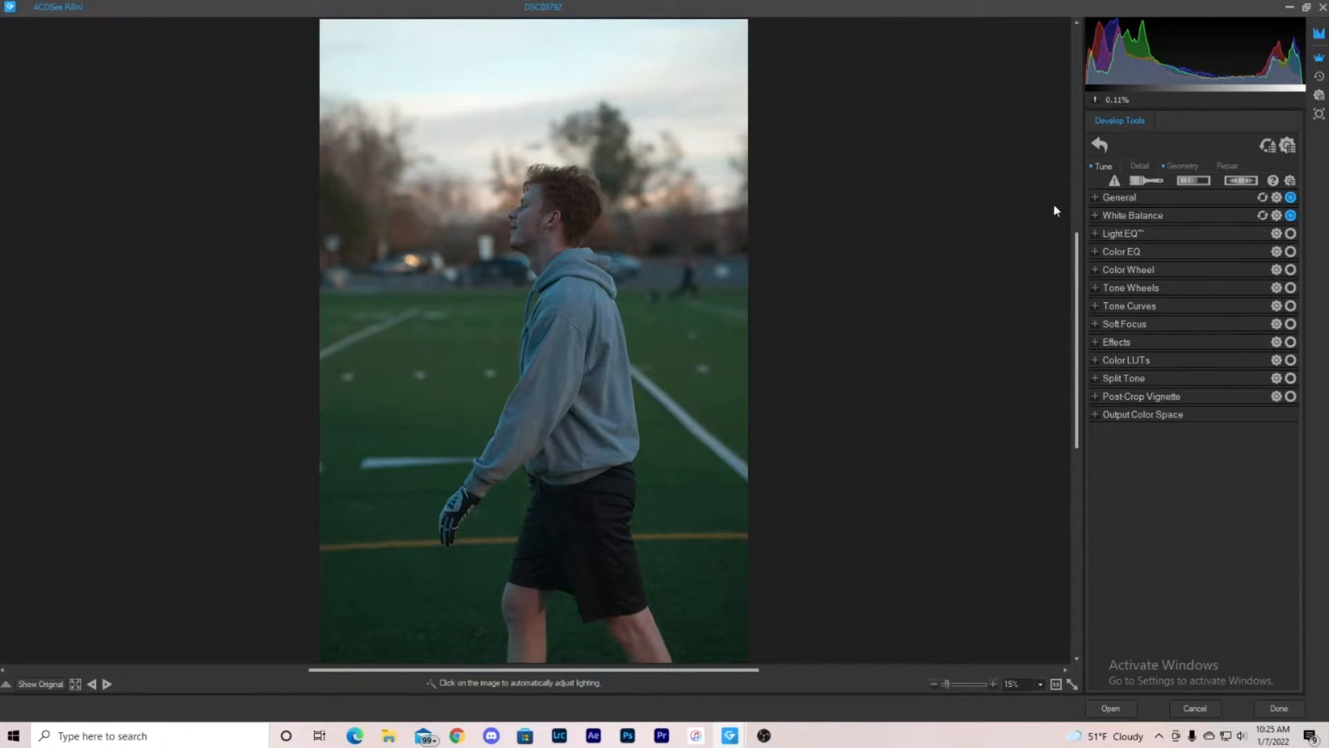
# Look through the Standard and Advanced modes of Light EQ and return it to Basic
pyautogui.click(1095, 234)
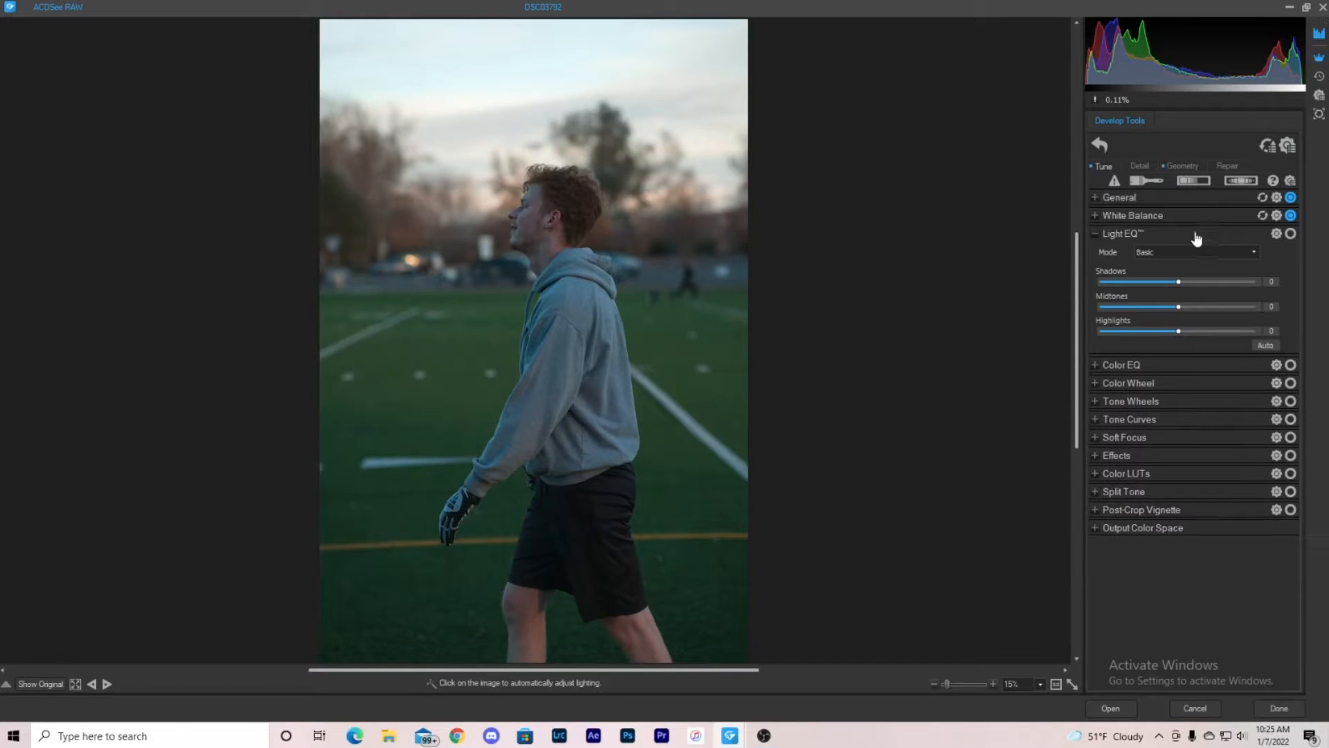
pyautogui.click(1248, 252)
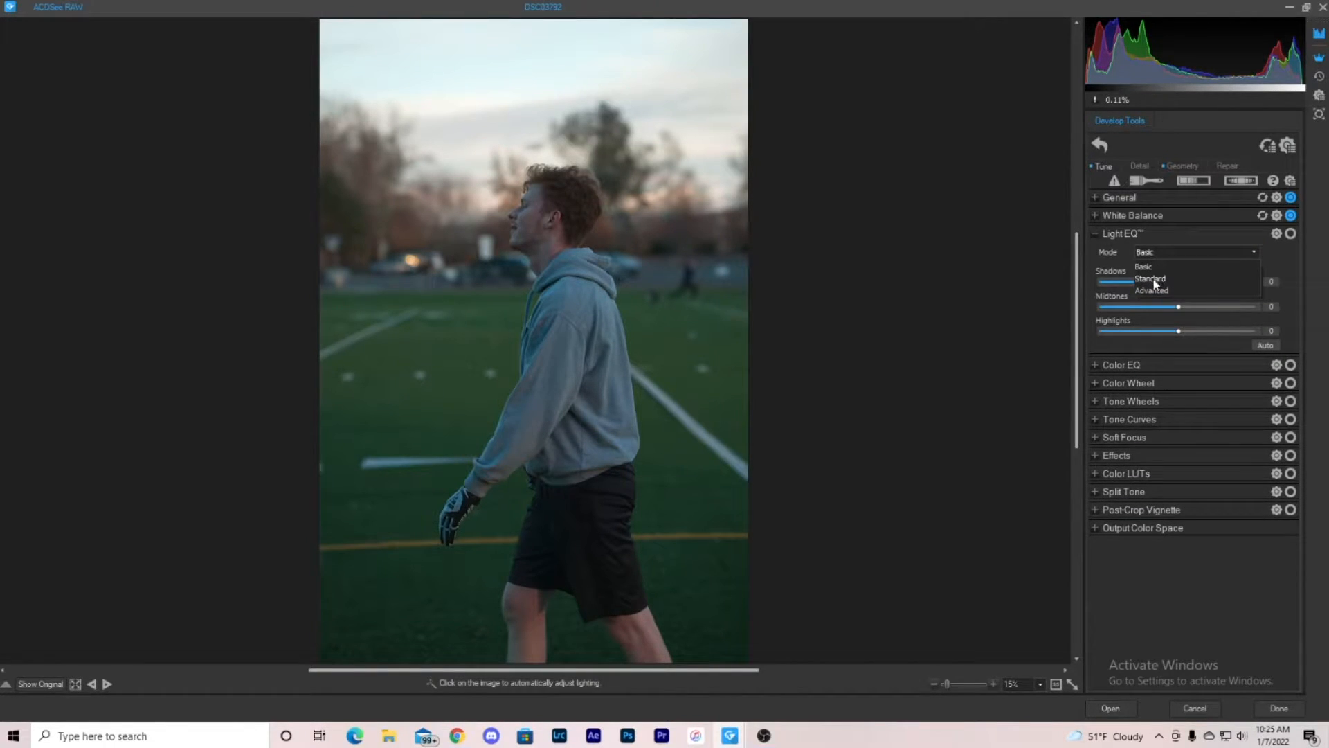
pyautogui.click(1153, 278)
pyautogui.click(1250, 252)
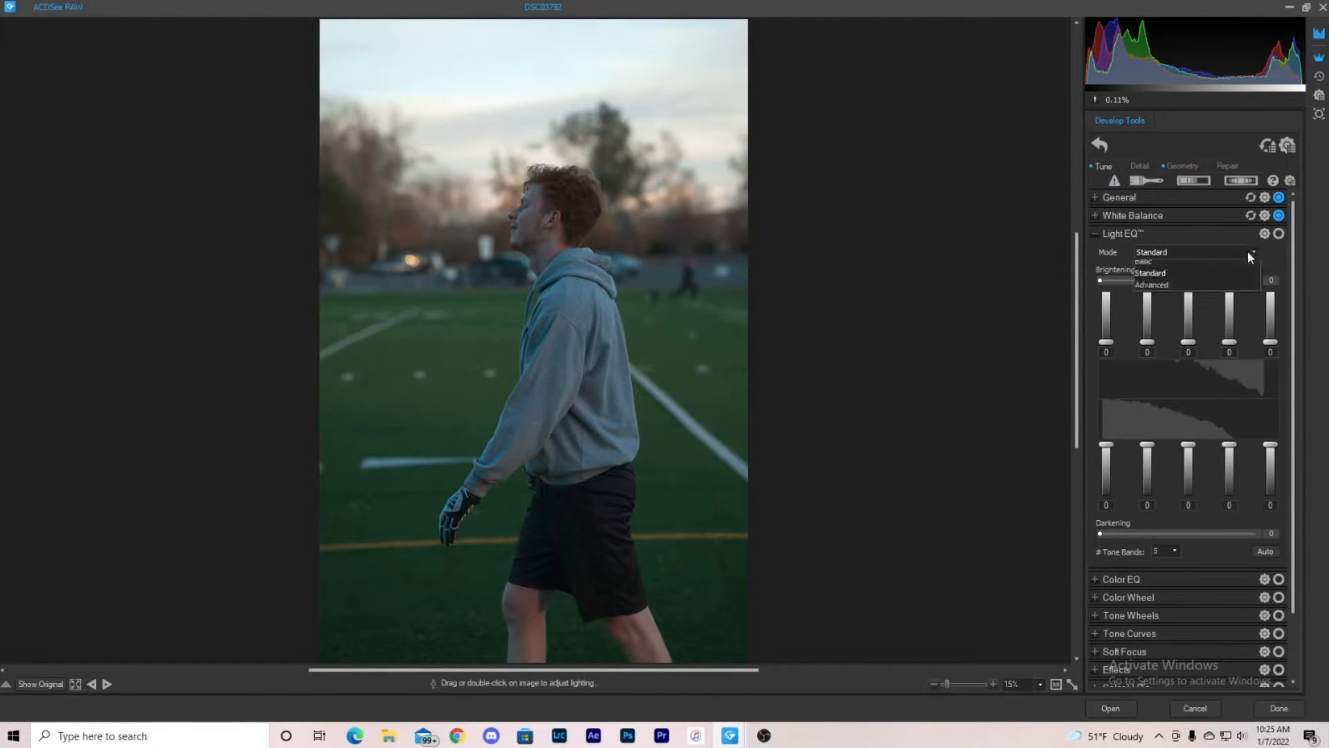
pyautogui.click(1192, 291)
pyautogui.click(1160, 267)
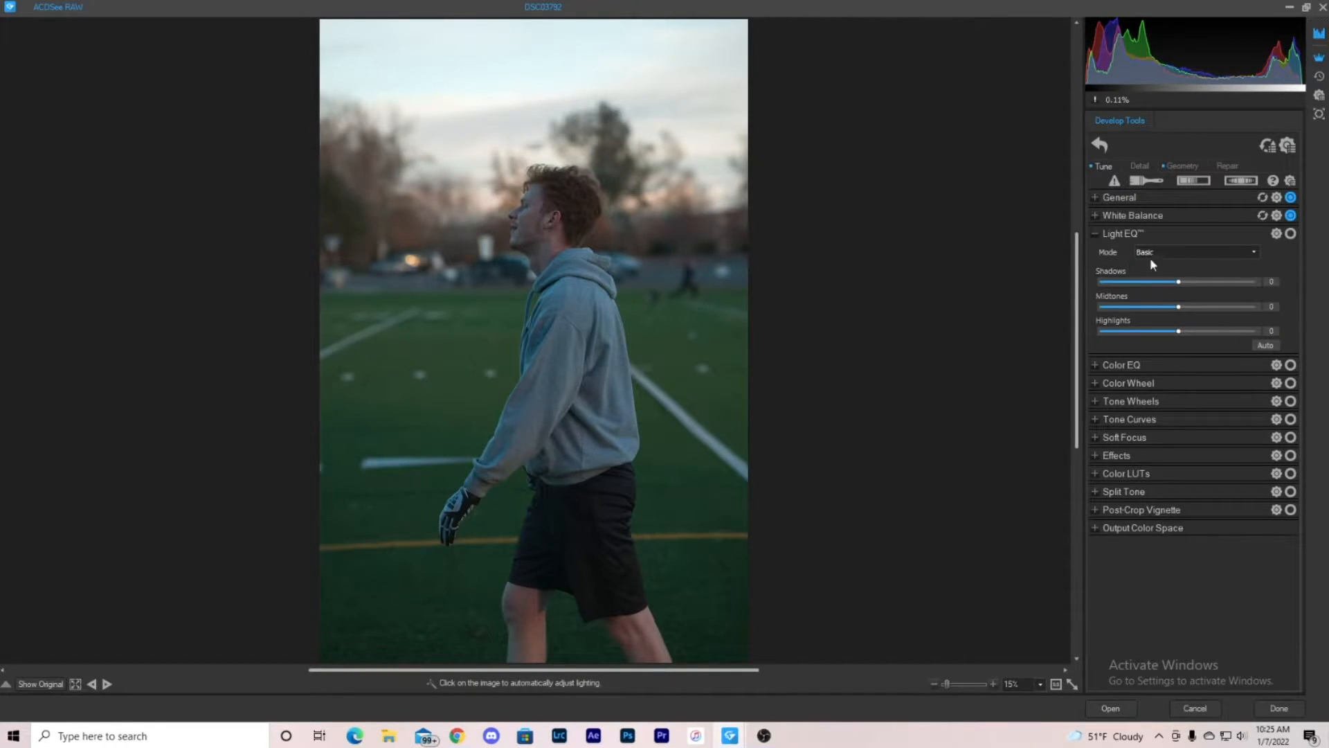
pyautogui.click(1107, 235)
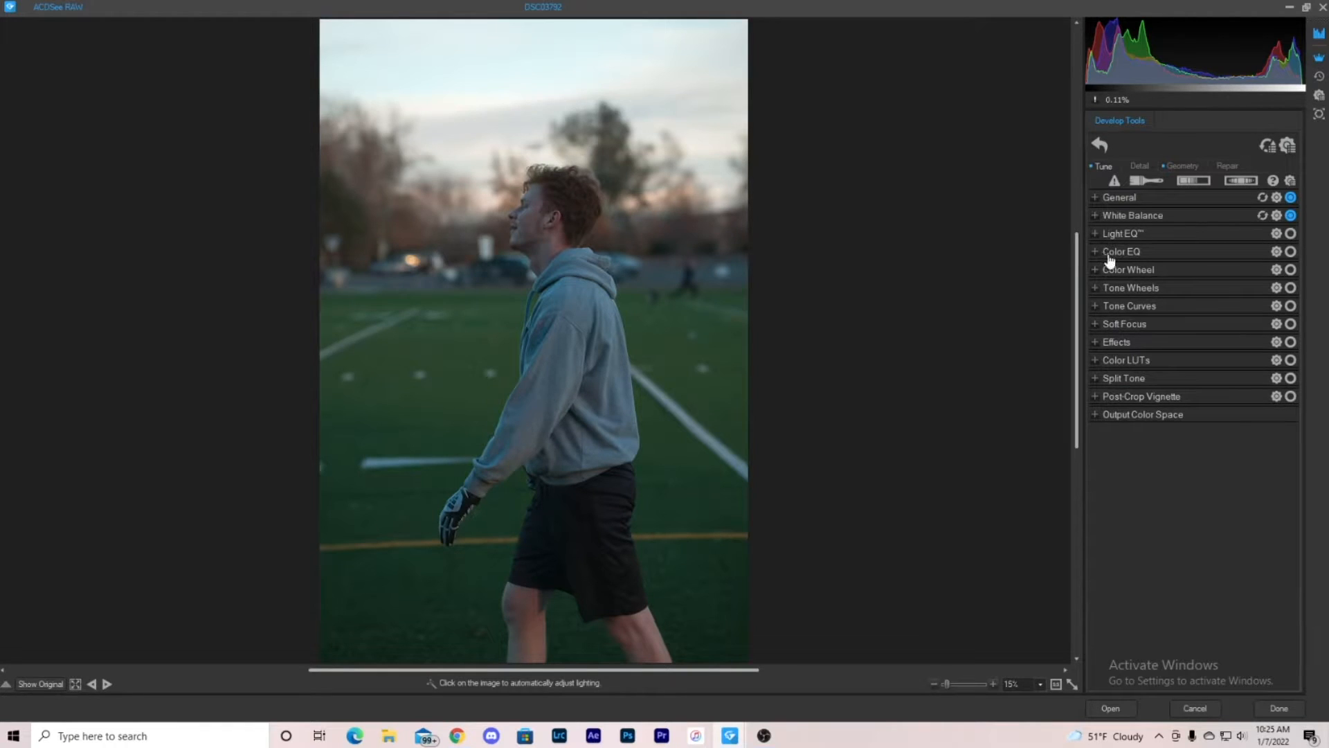
# In Color EQ, raise the saturation of red to 7 and of orange to 11
pyautogui.click(1110, 255)
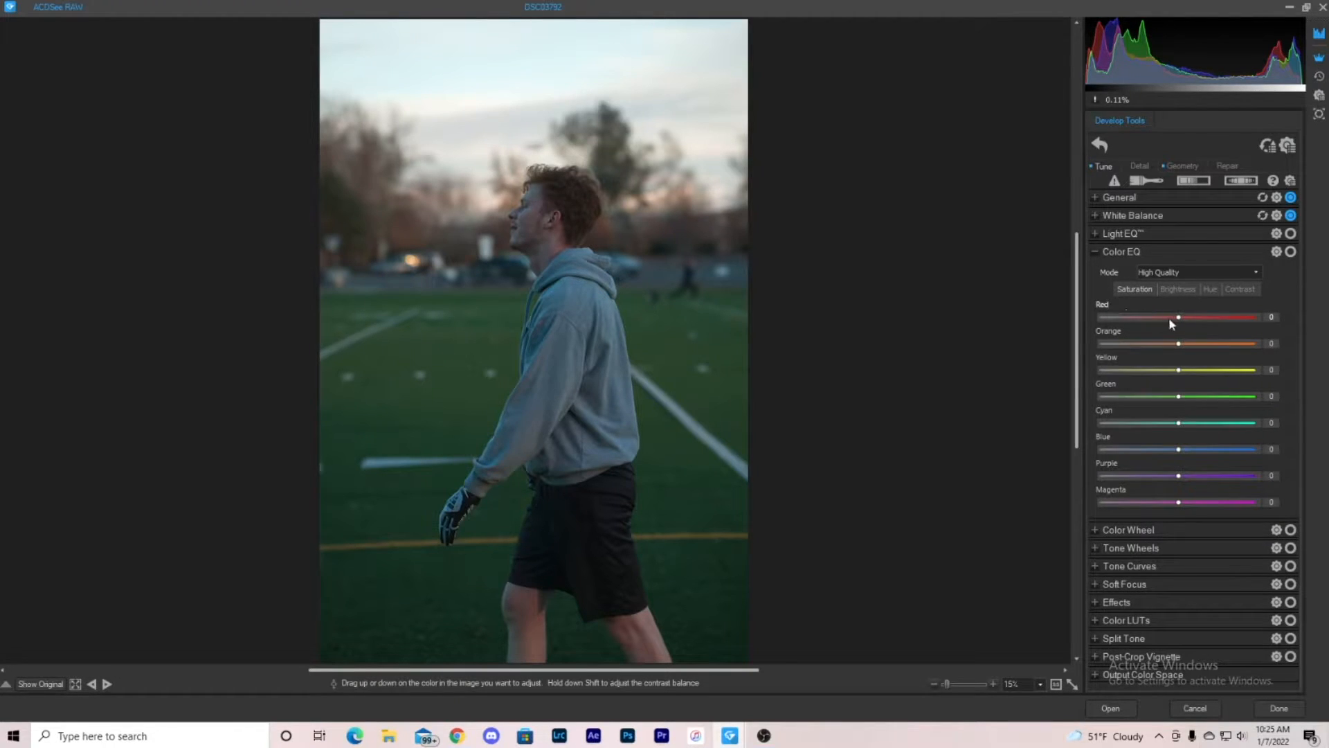
pyautogui.click(1238, 289)
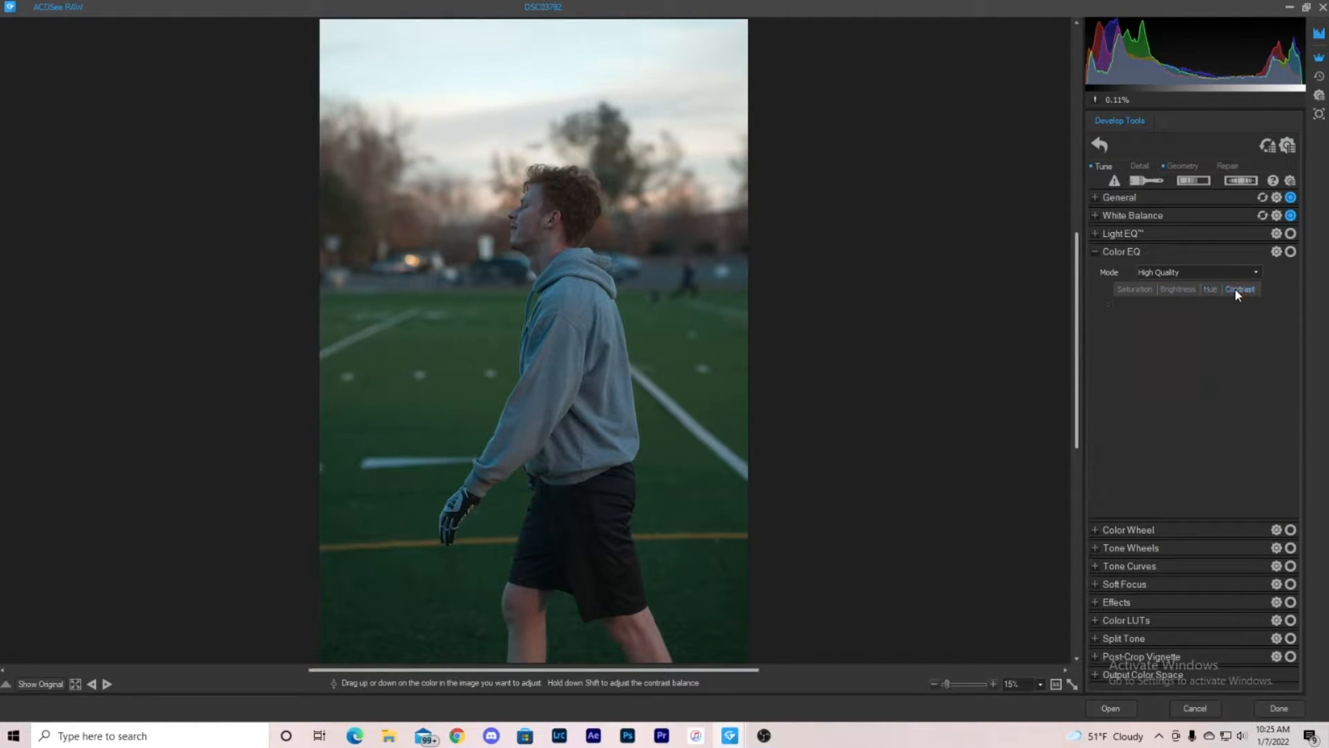
pyautogui.click(1178, 291)
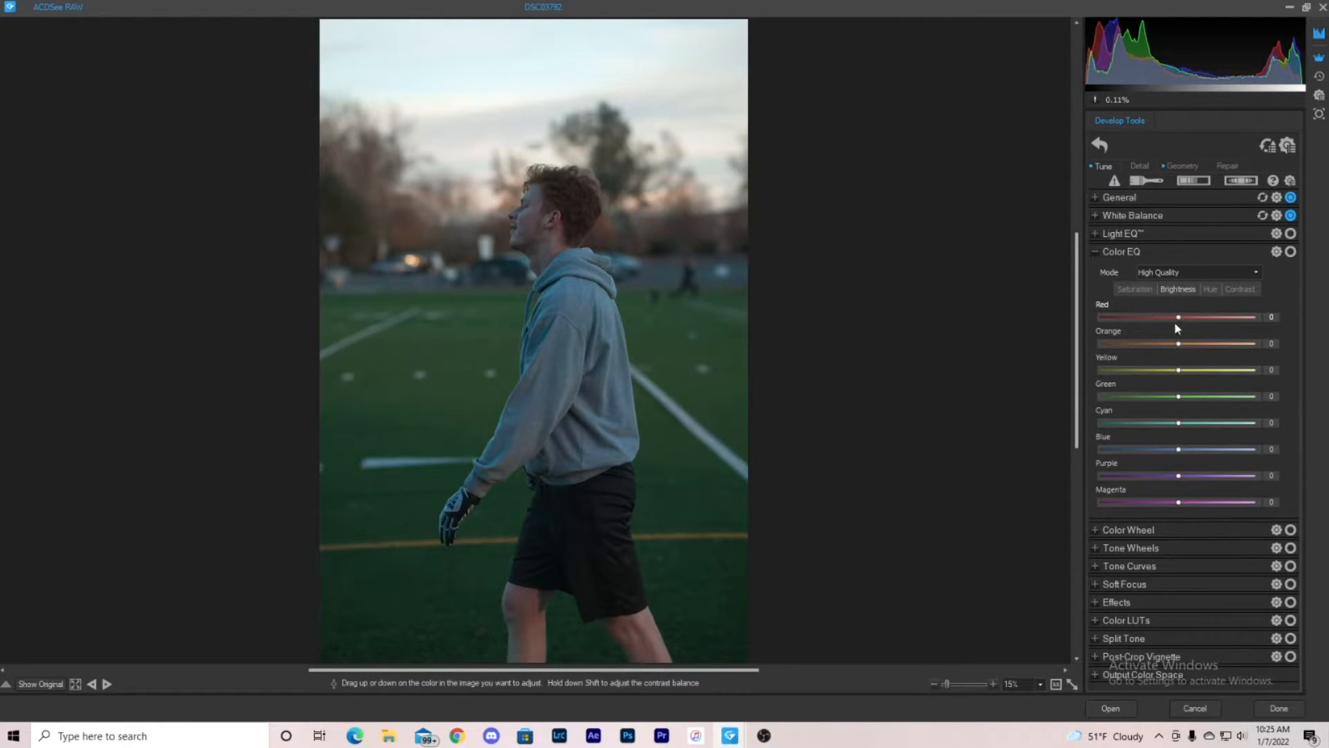
pyautogui.click(1135, 290)
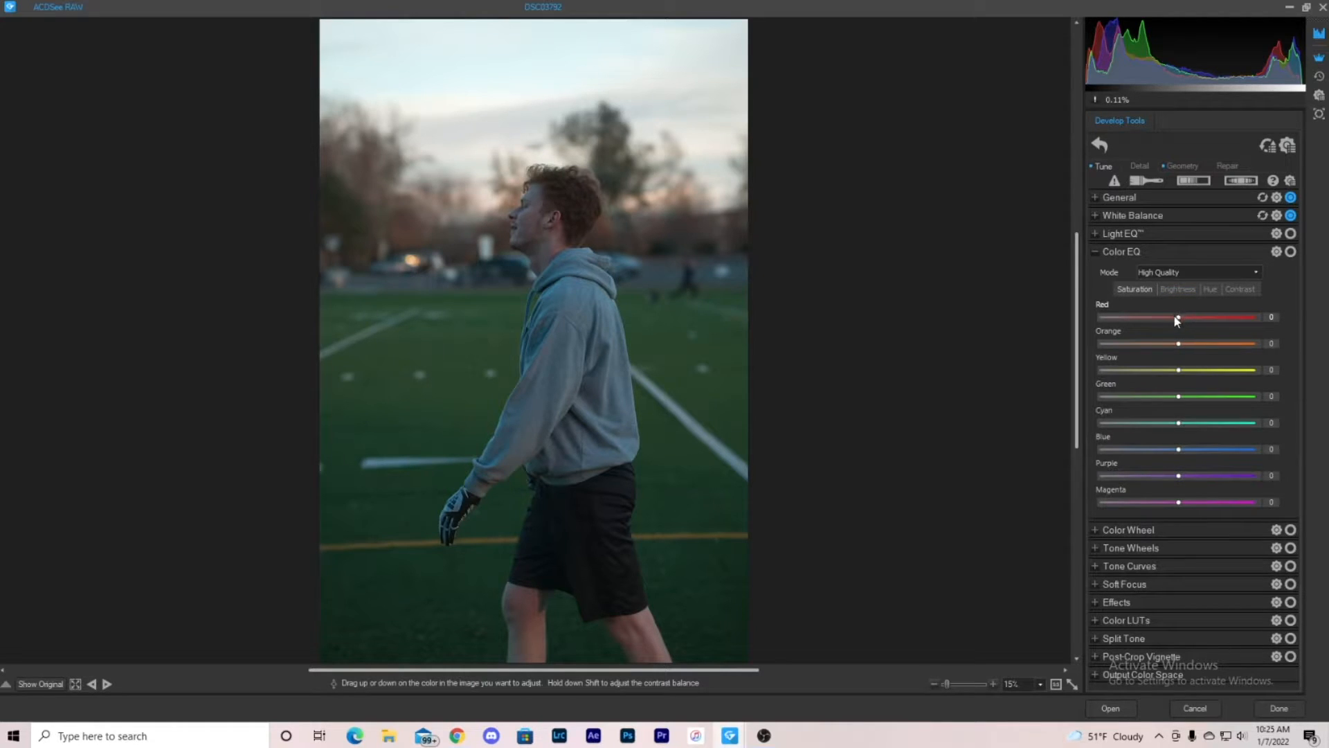
pyautogui.moveTo(1175, 317); pyautogui.dragTo(1185, 342)
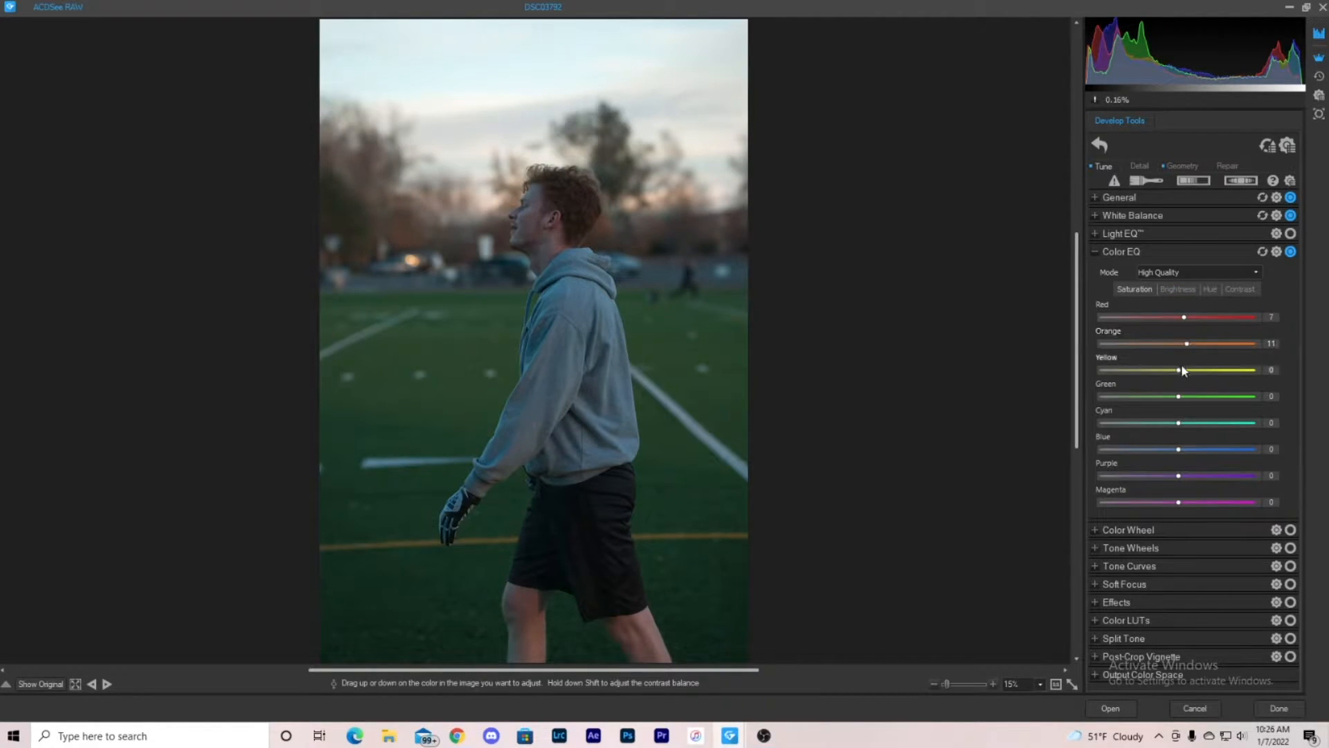
# Shift the yellow and green hues in Color EQ towards warmer tones, turning the grass golden, and adjust the cyan hue
pyautogui.click(1178, 290)
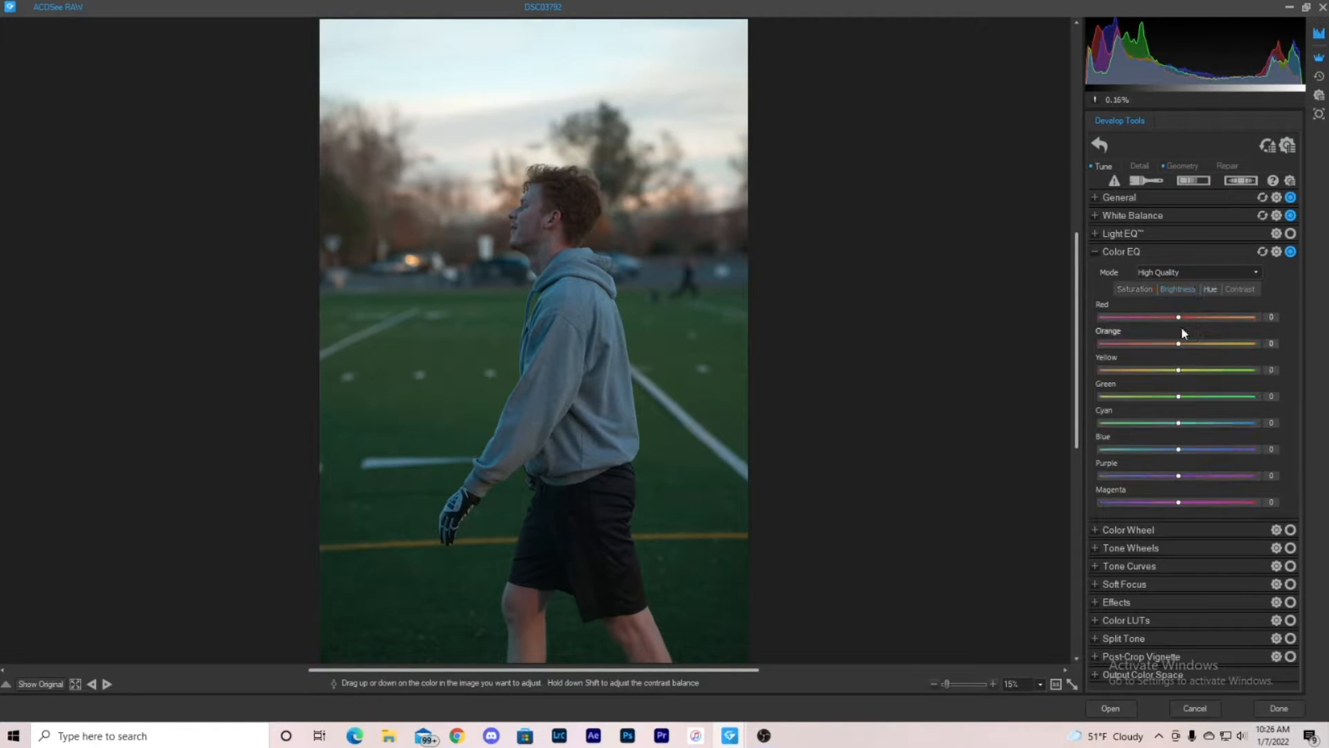
pyautogui.moveTo(1178, 370); pyautogui.dragTo(1144, 372)
pyautogui.moveTo(1151, 396); pyautogui.dragTo(1184, 421)
pyautogui.moveTo(1178, 317)
pyautogui.mouseDown()
pyautogui.moveTo(1187, 346)
pyautogui.moveTo(1170, 345)
pyautogui.moveTo(1178, 317)
pyautogui.mouseUp()
# Set the Color EQ saturation to 0 for red and 18 for yellow, and adjust the red brightness
pyautogui.click(1134, 289)
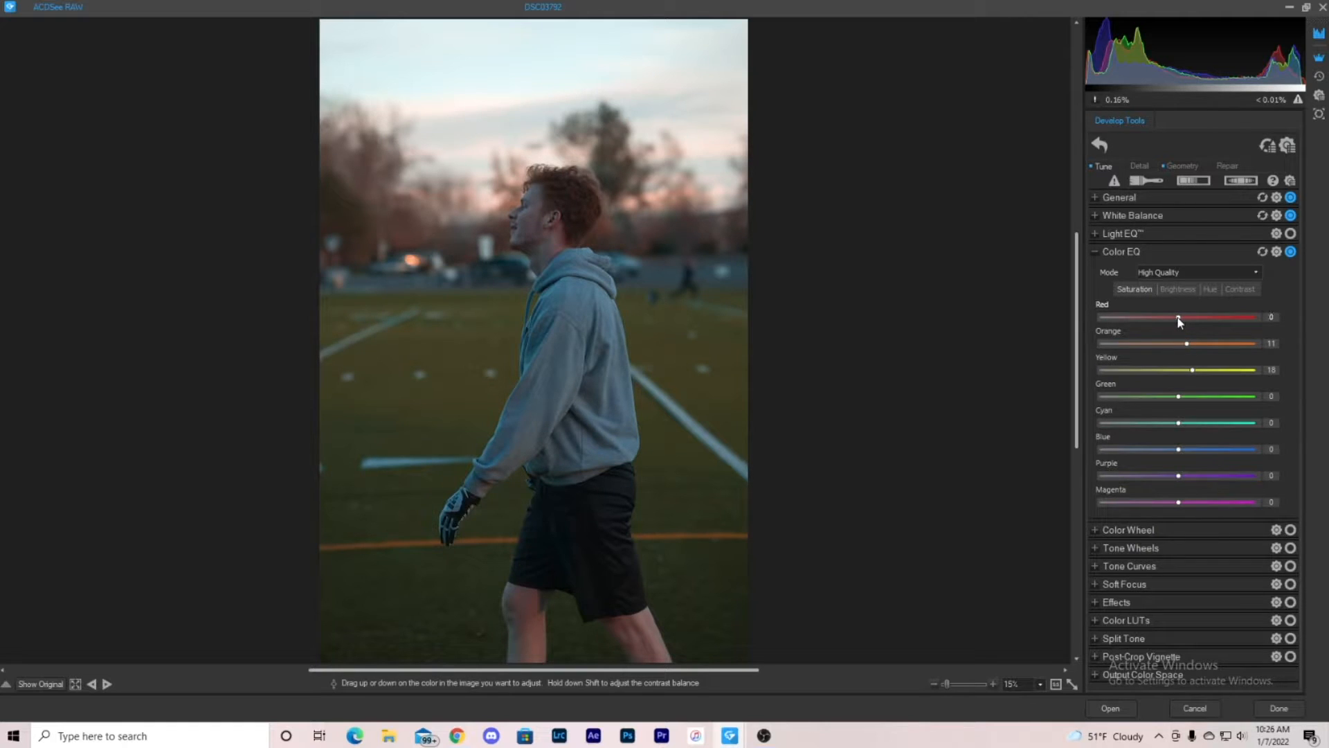
pyautogui.click(1208, 289)
pyautogui.click(1135, 290)
pyautogui.moveTo(1178, 397)
pyautogui.mouseDown()
pyautogui.moveTo(1151, 397)
pyautogui.moveTo(1178, 396)
pyautogui.mouseUp()
pyautogui.click(1208, 290)
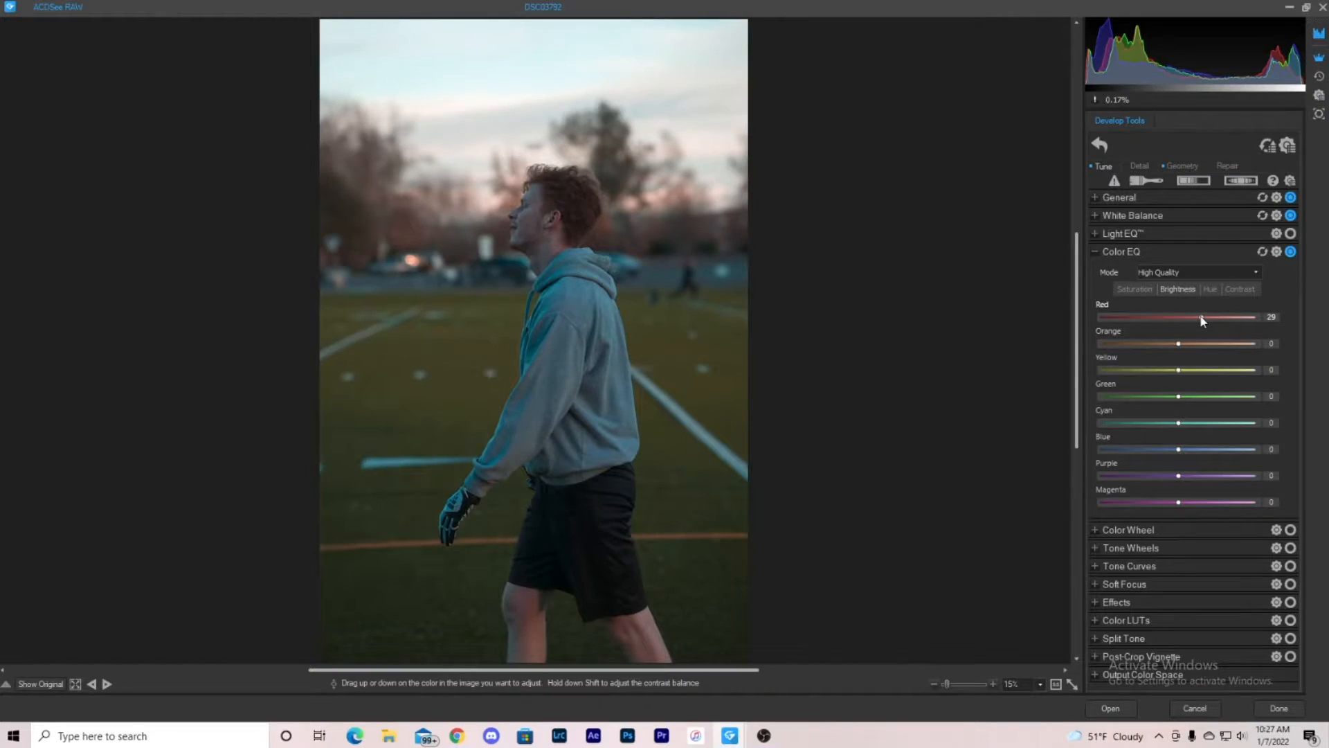
pyautogui.moveTo(1201, 318)
pyautogui.mouseDown()
pyautogui.moveTo(1091, 318)
pyautogui.moveTo(1309, 330)
pyautogui.moveTo(1184, 333)
pyautogui.mouseUp()
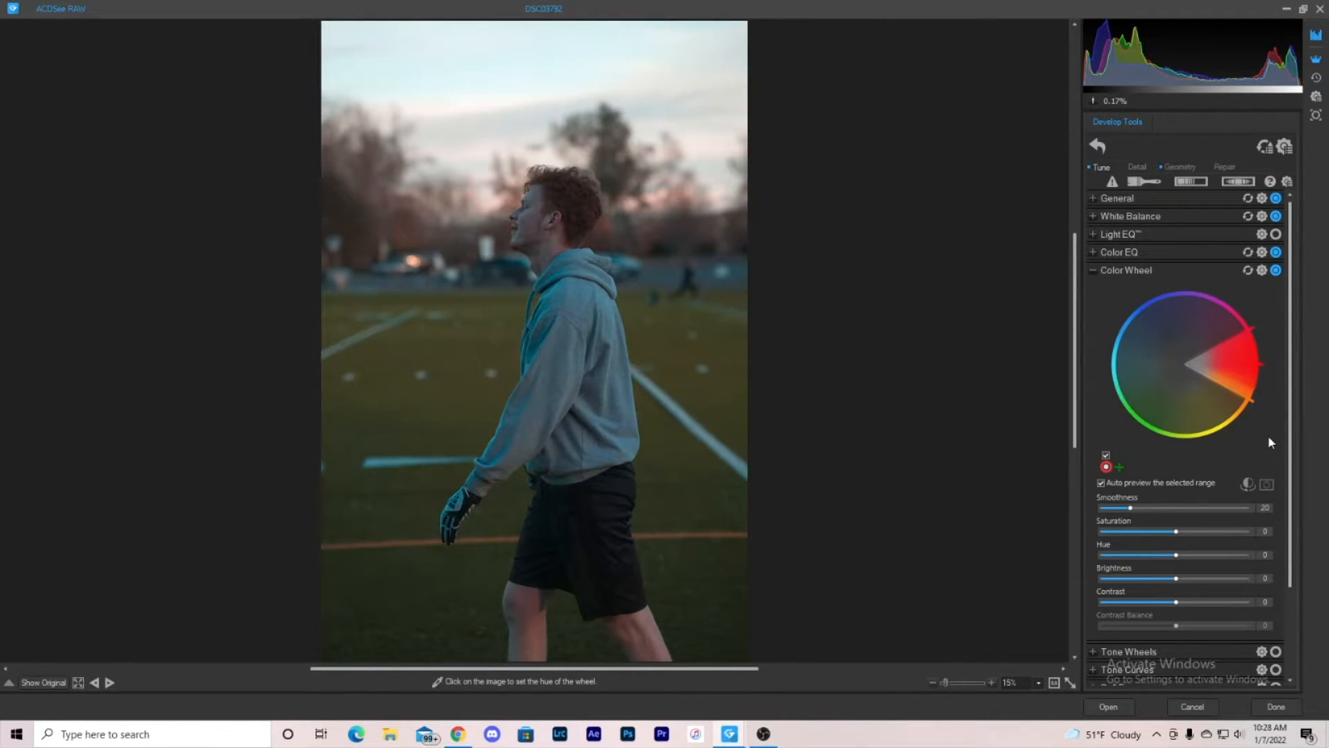
# Try isolating the orange-yellow and the red color ranges of the photo with the Color Wheel
pyautogui.moveTo(1266, 359); pyautogui.dragTo(1216, 401)
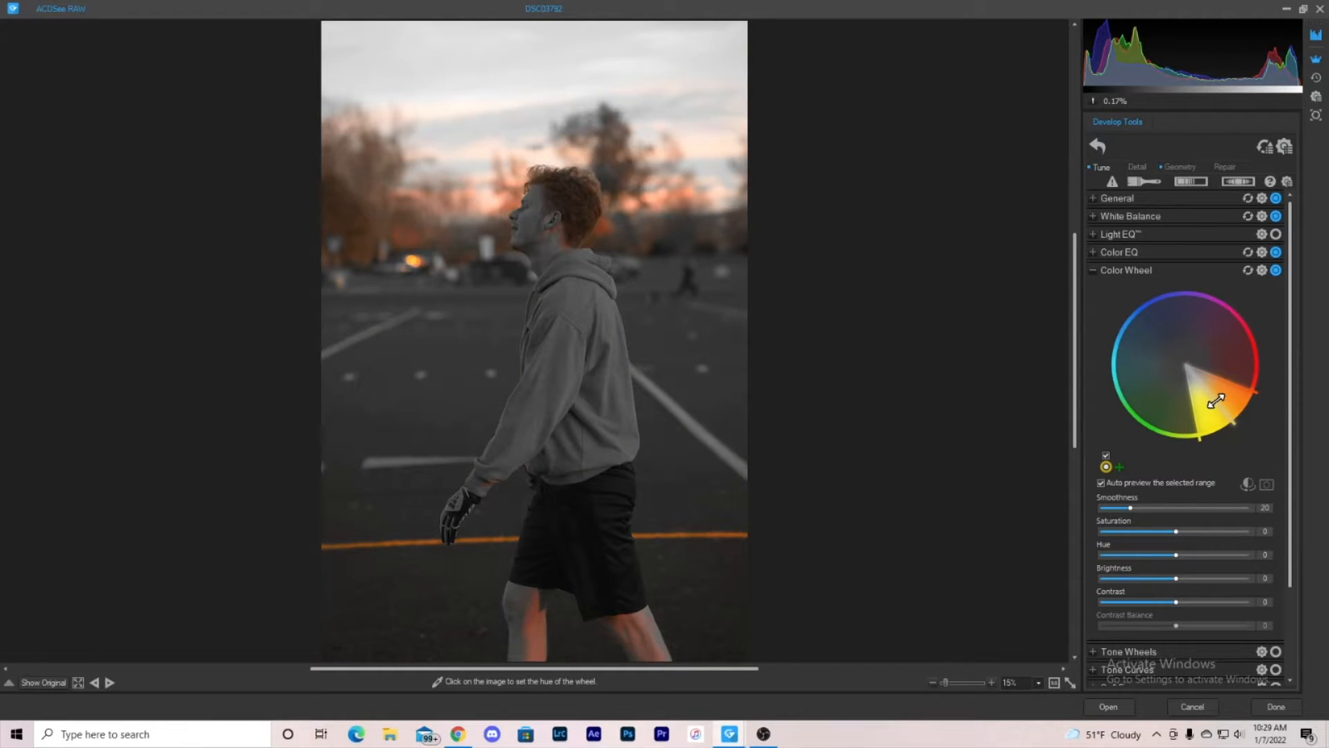
pyautogui.moveTo(1216, 400); pyautogui.dragTo(1251, 360)
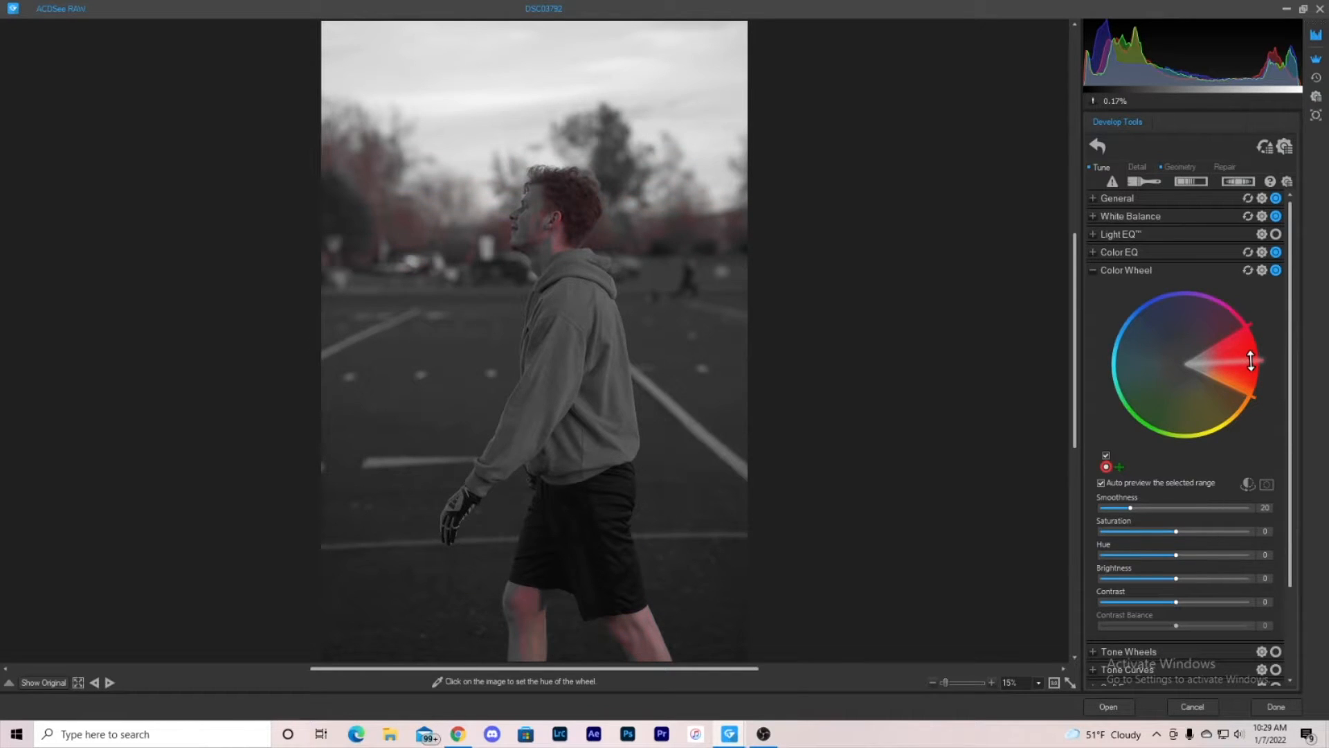
pyautogui.moveTo(1250, 360); pyautogui.dragTo(1256, 355)
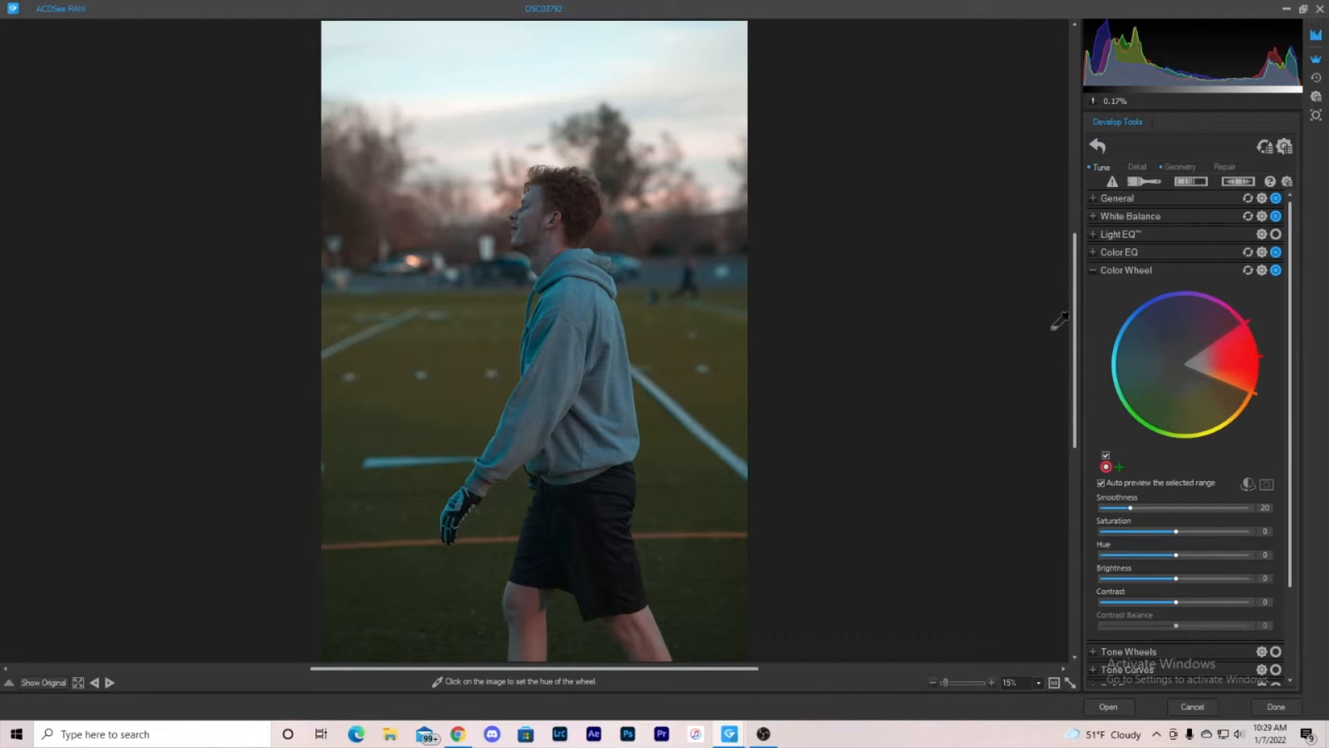
# Move the Color Wheel range to blue, lower its saturation to -18, and move the range back to red
pyautogui.moveTo(1246, 325); pyautogui.dragTo(1123, 298)
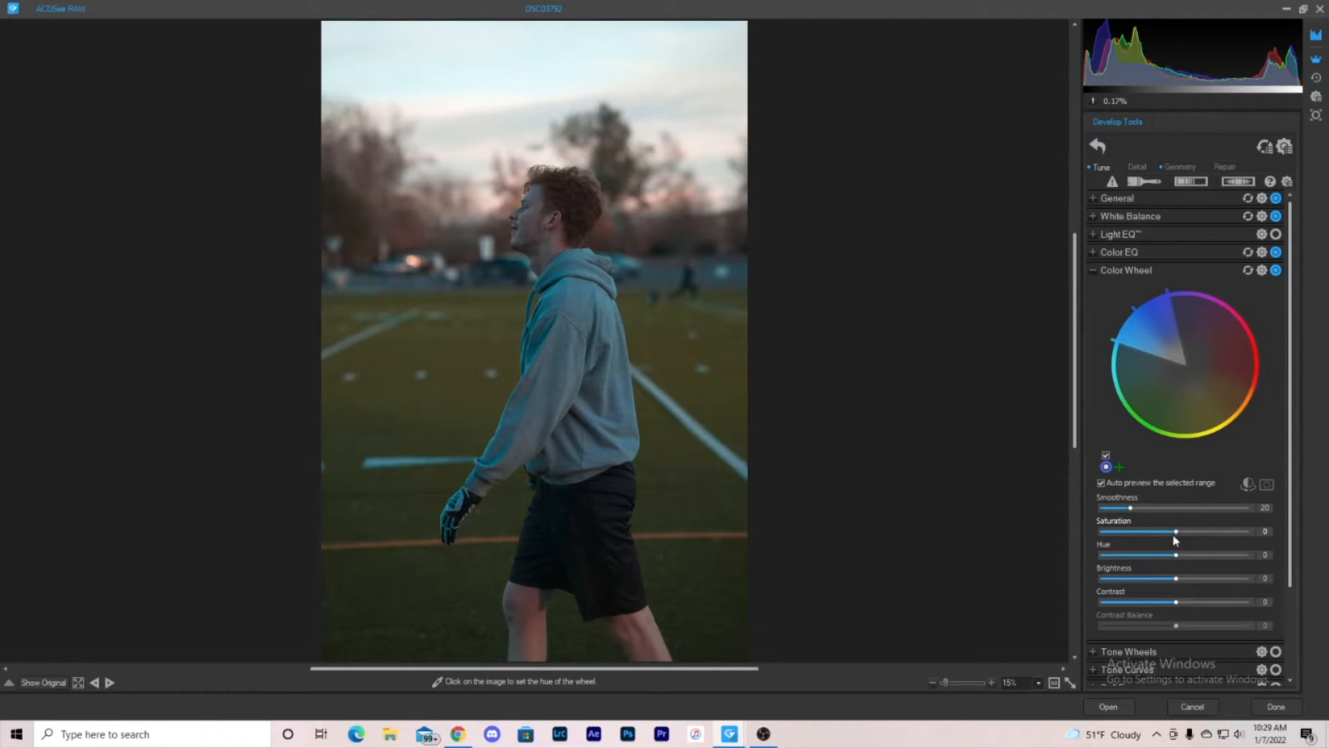
pyautogui.moveTo(1176, 535); pyautogui.dragTo(1169, 534)
pyautogui.moveTo(1173, 532); pyautogui.dragTo(1169, 532)
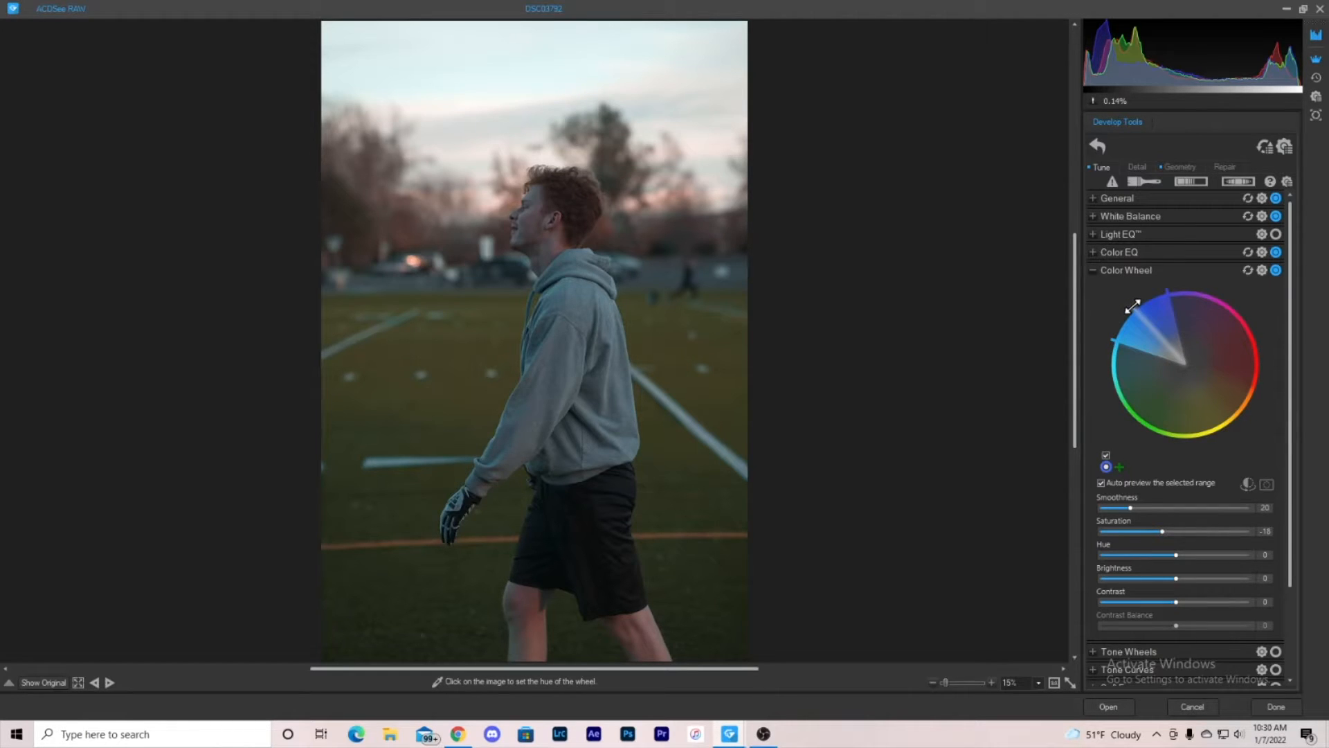
pyautogui.moveTo(1132, 305); pyautogui.dragTo(1245, 365)
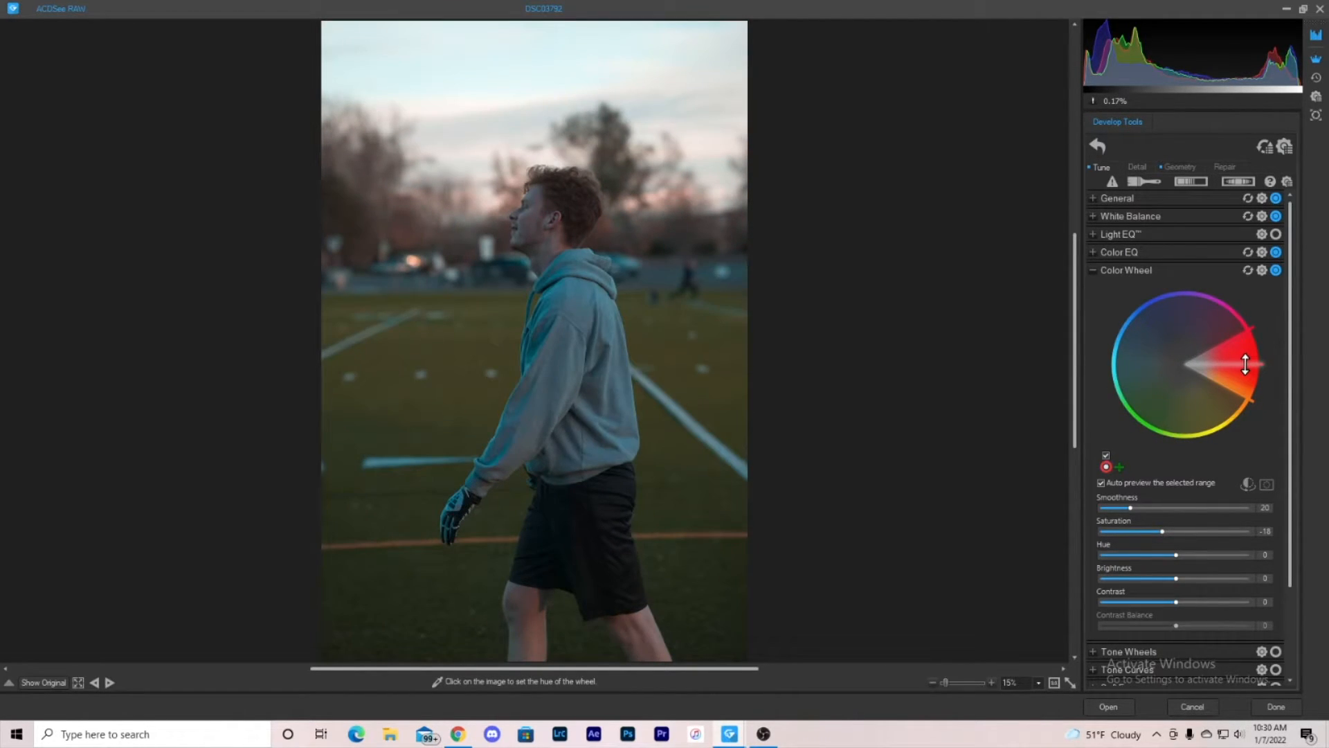
pyautogui.click(1094, 273)
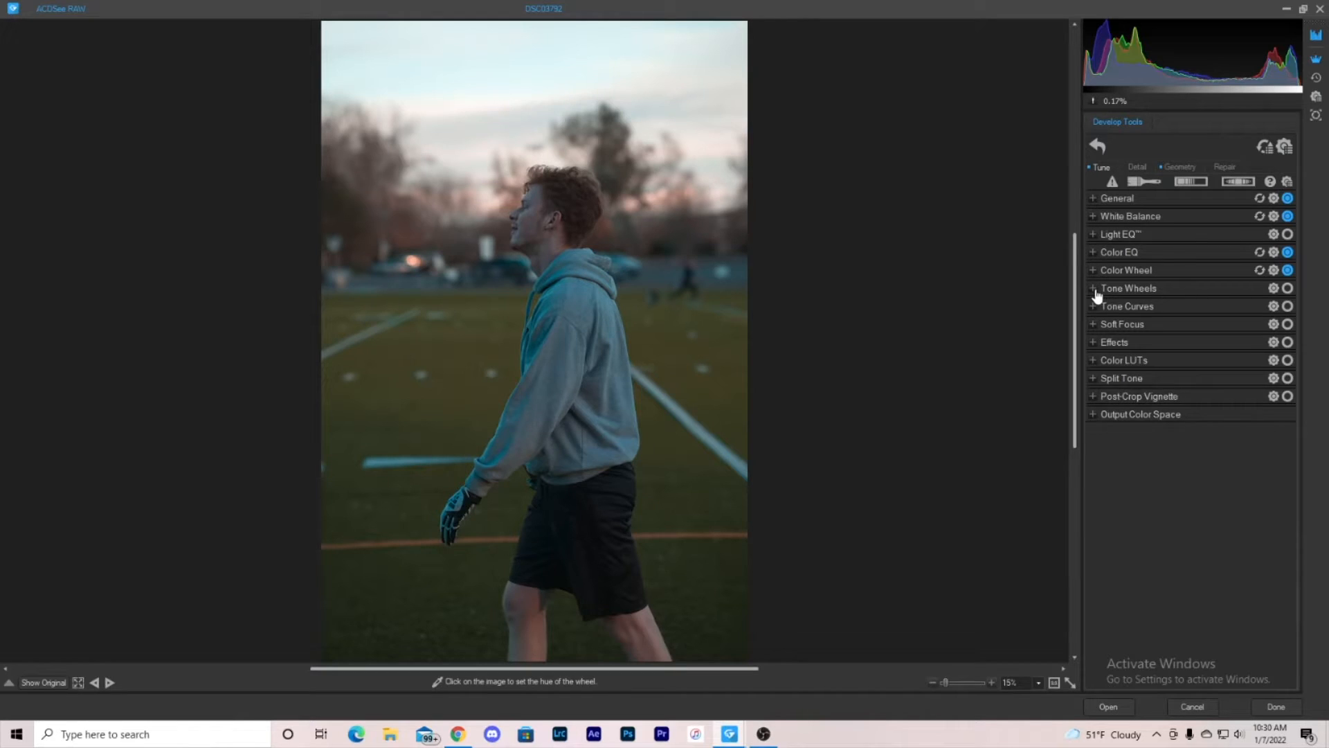
# Give the highlights a faint magenta tint with the Tone Wheels
pyautogui.click(1095, 289)
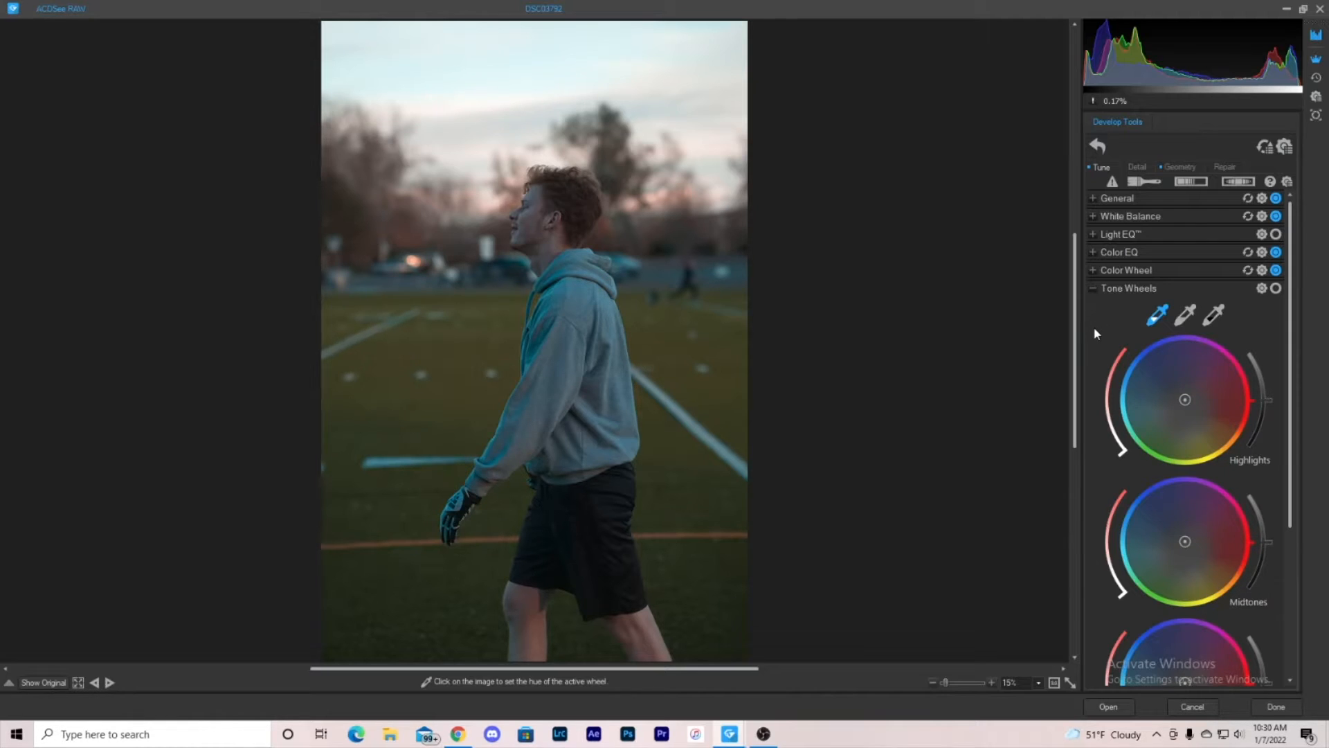
pyautogui.moveTo(1192, 402); pyautogui.dragTo(1234, 391)
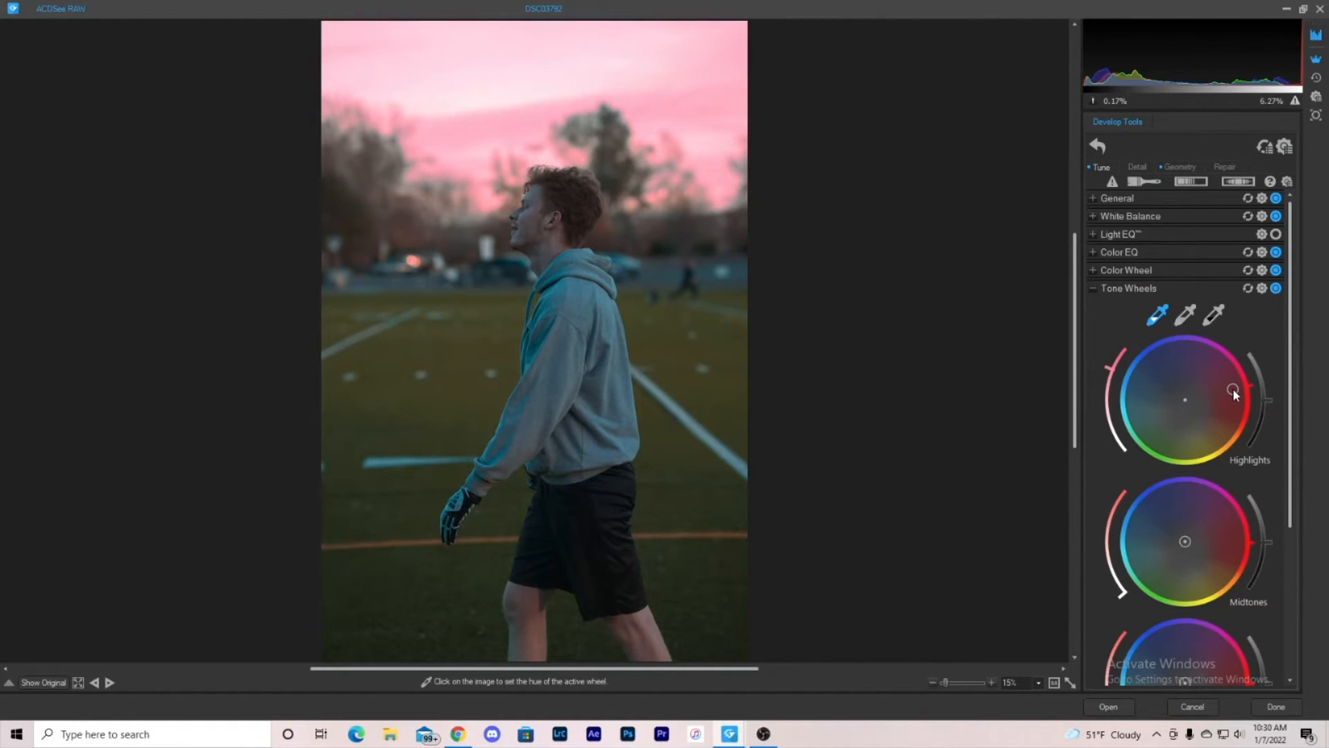
pyautogui.moveTo(1235, 394)
pyautogui.mouseDown()
pyautogui.moveTo(1244, 403)
pyautogui.moveTo(1190, 397)
pyautogui.mouseUp()
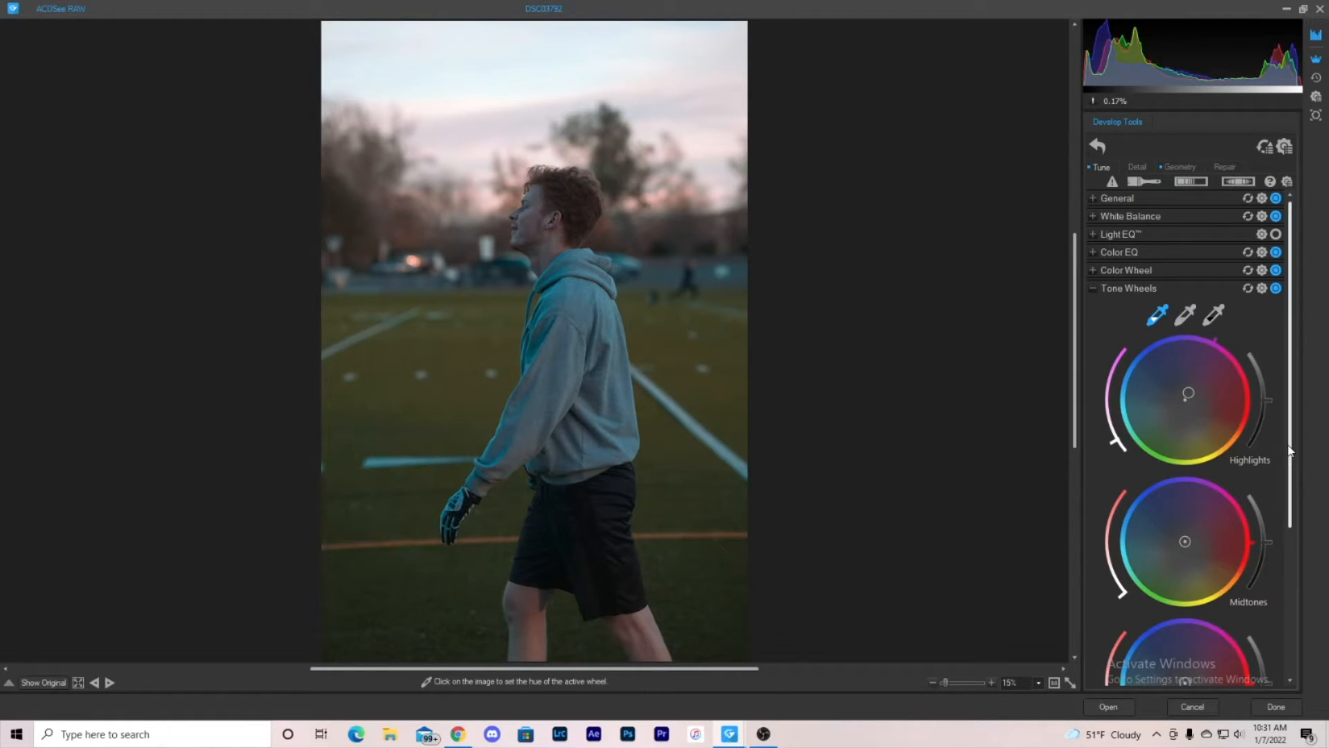
# Give the midtones a faint orange-red tint and slightly shift the shadows tint with the Tone Wheels
pyautogui.moveTo(1290, 454); pyautogui.dragTo(1290, 548)
pyautogui.moveTo(1186, 399); pyautogui.dragTo(1189, 404)
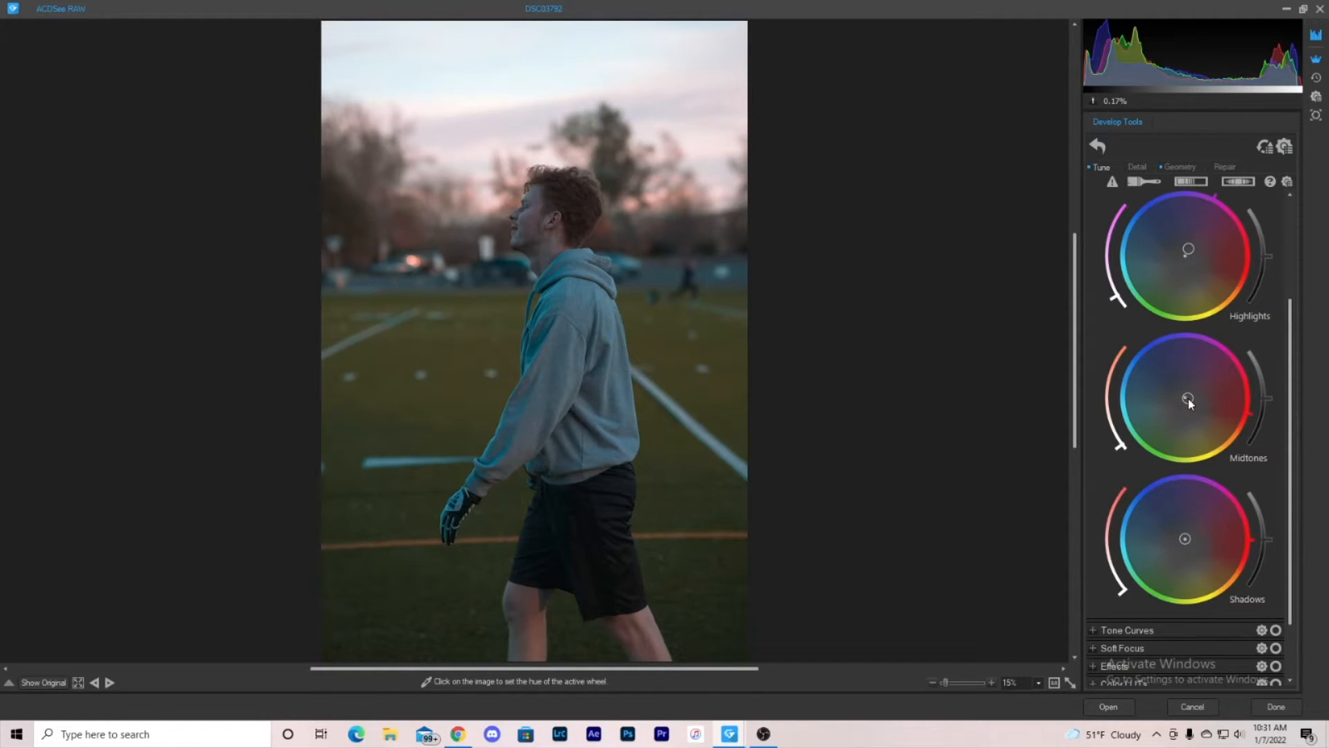
pyautogui.moveTo(1191, 536); pyautogui.dragTo(1188, 539)
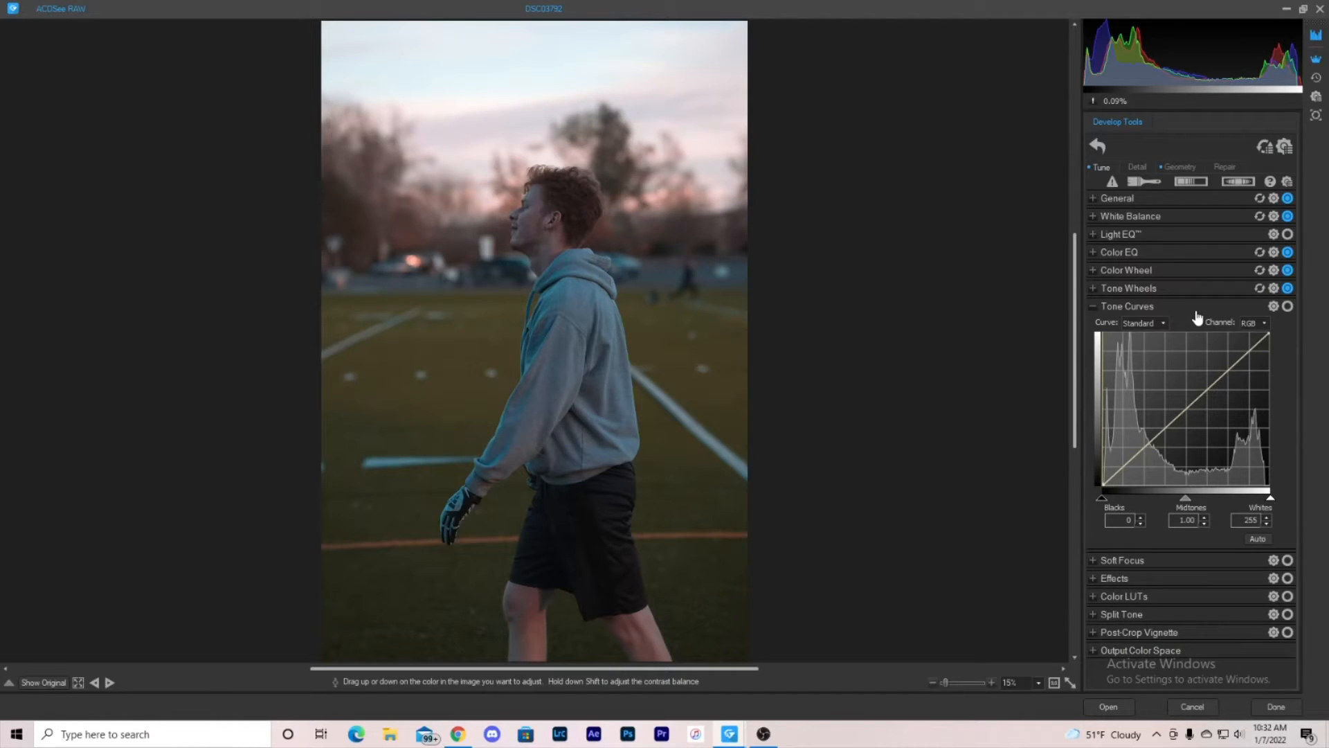
# Shape the RGB tone curve into a gentle S, raising a highlights point and lowering a shadows point
pyautogui.click(1263, 324)
pyautogui.click(1254, 330)
pyautogui.click(1250, 348)
pyautogui.moveTo(1249, 347); pyautogui.dragTo(1250, 346)
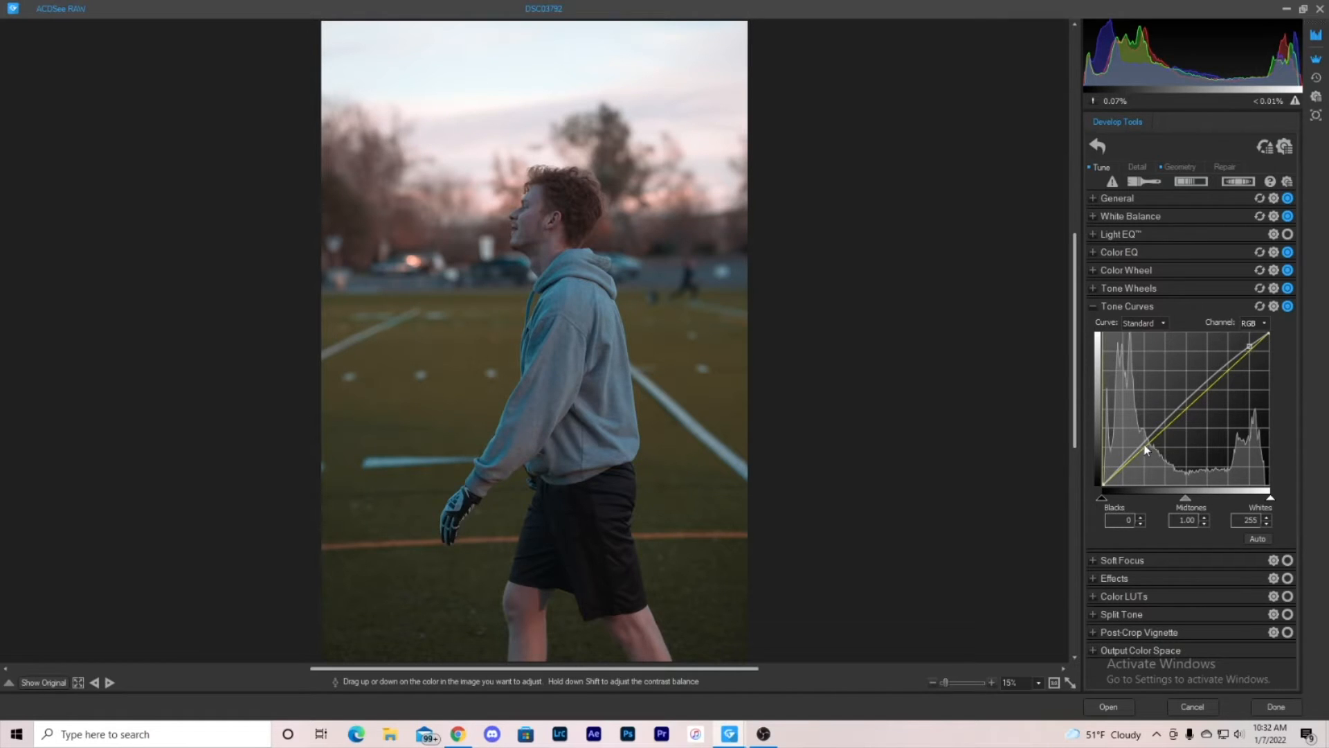
pyautogui.moveTo(1144, 445); pyautogui.dragTo(1146, 454)
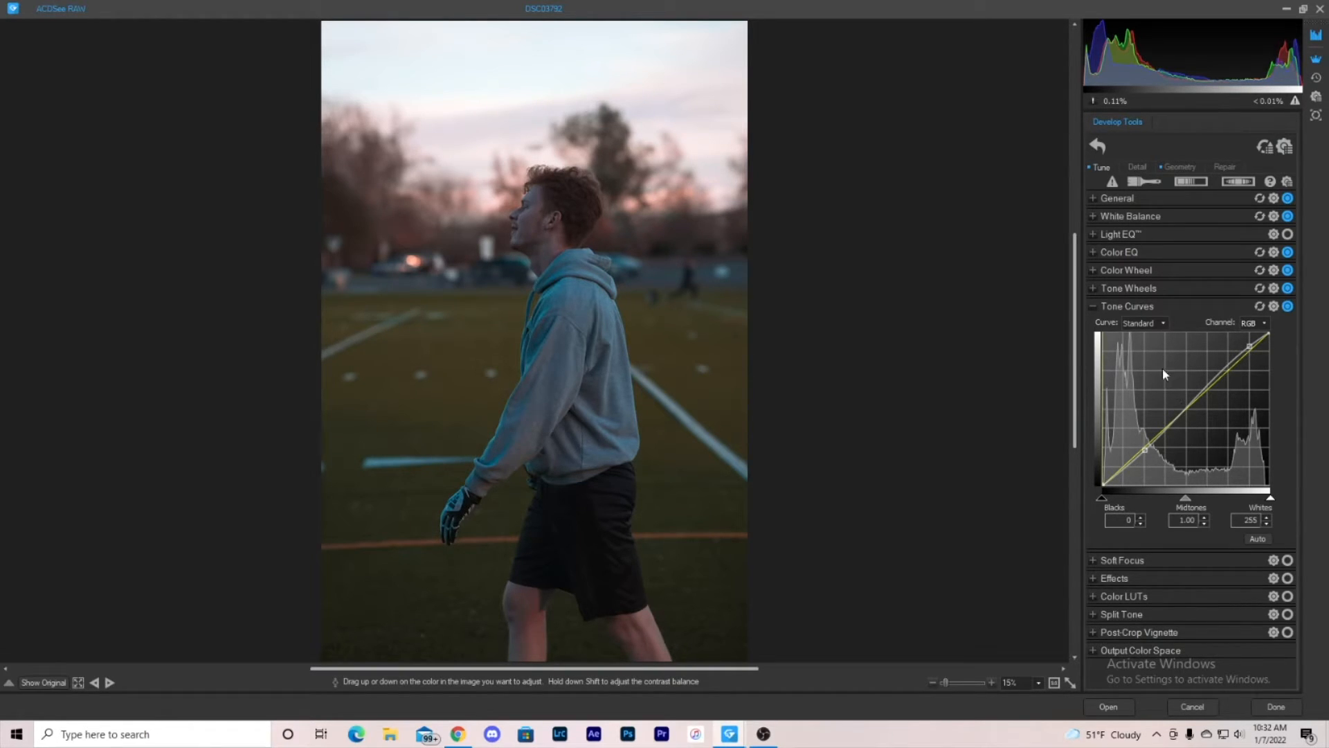
# Examine the red, green and blue tone curve channels, and compare the photo with and without the Tone Curves adjustment
pyautogui.click(1253, 323)
pyautogui.click(1243, 342)
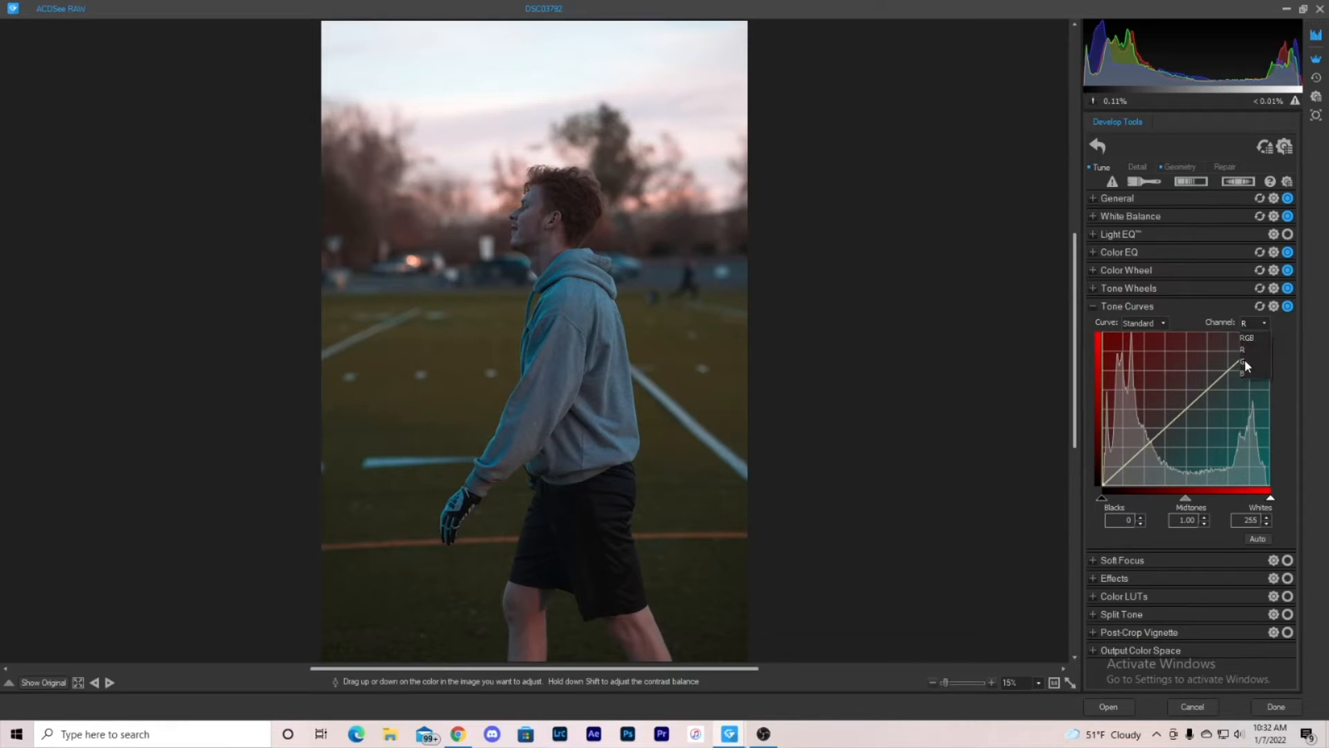
pyautogui.click(1244, 361)
pyautogui.click(1248, 373)
pyautogui.click(1253, 323)
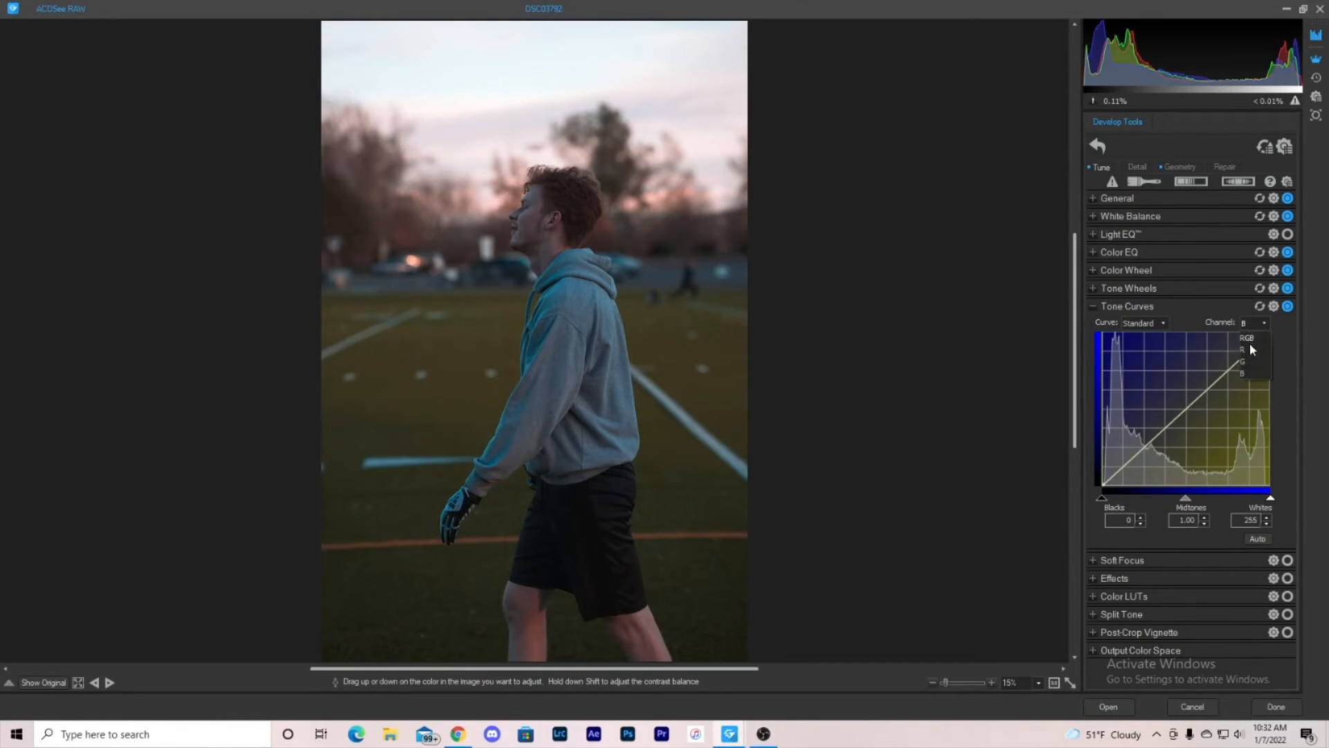
pyautogui.click(1249, 338)
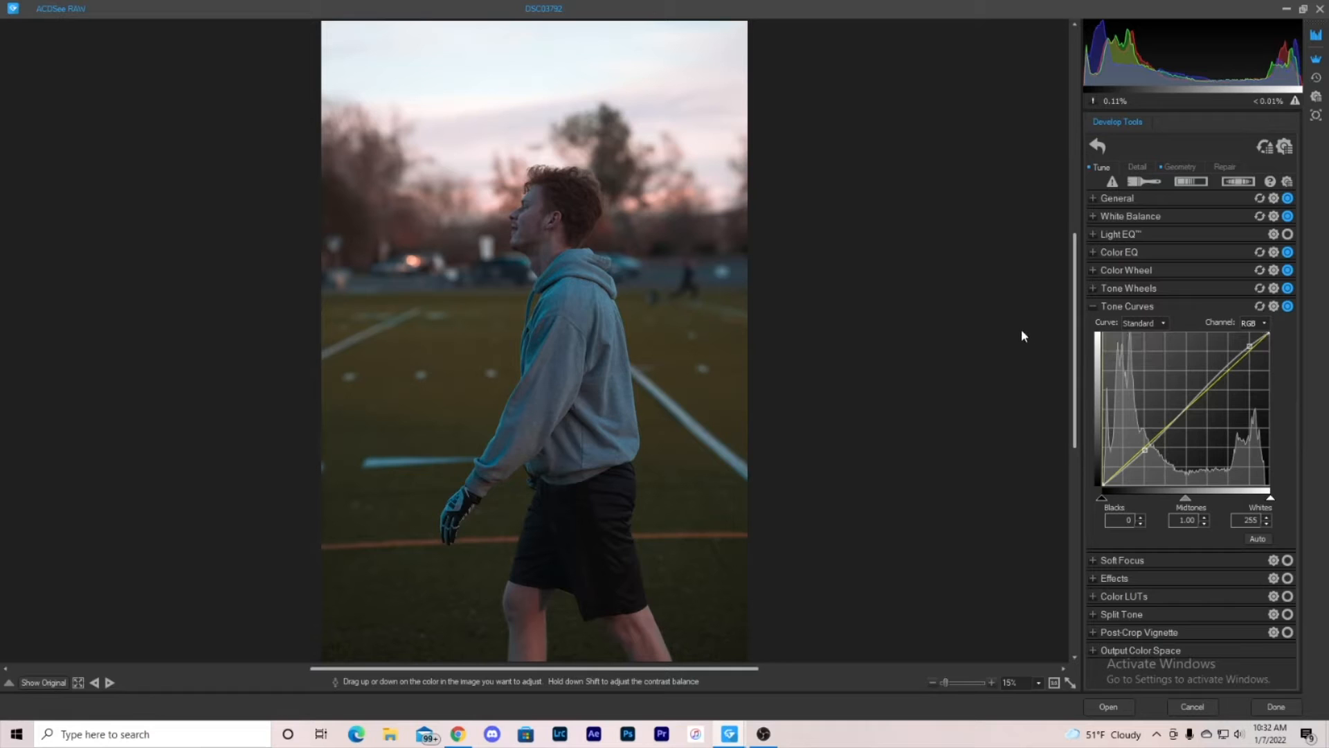
pyautogui.click(1288, 306)
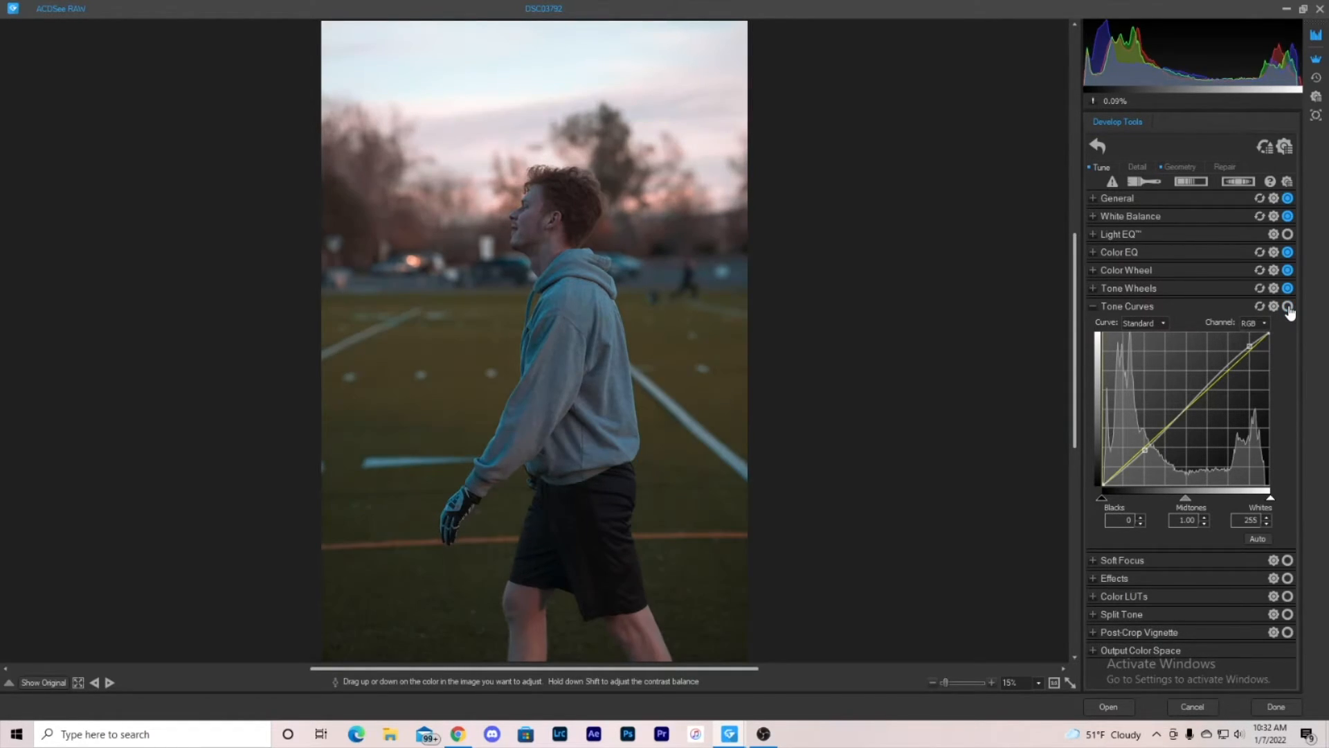
pyautogui.click(1287, 307)
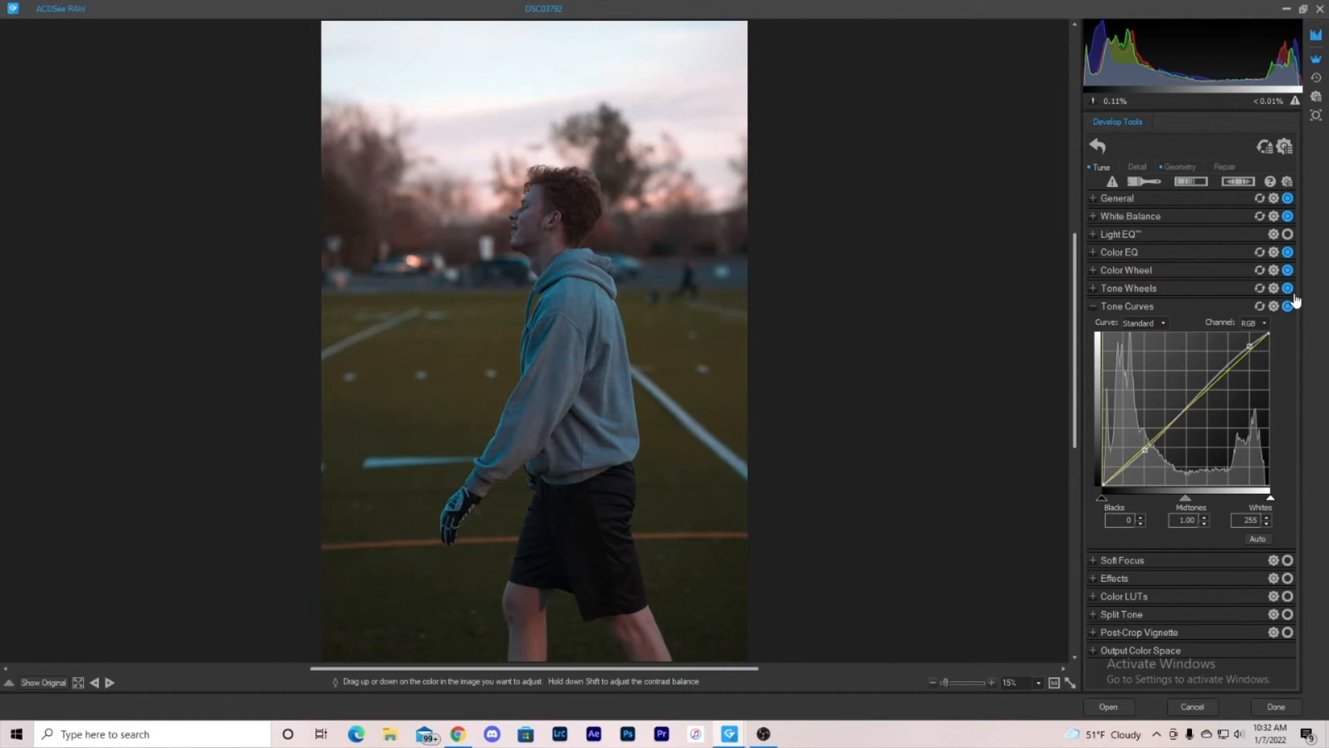
# Open the Soft Focus settings
pyautogui.click(1141, 559)
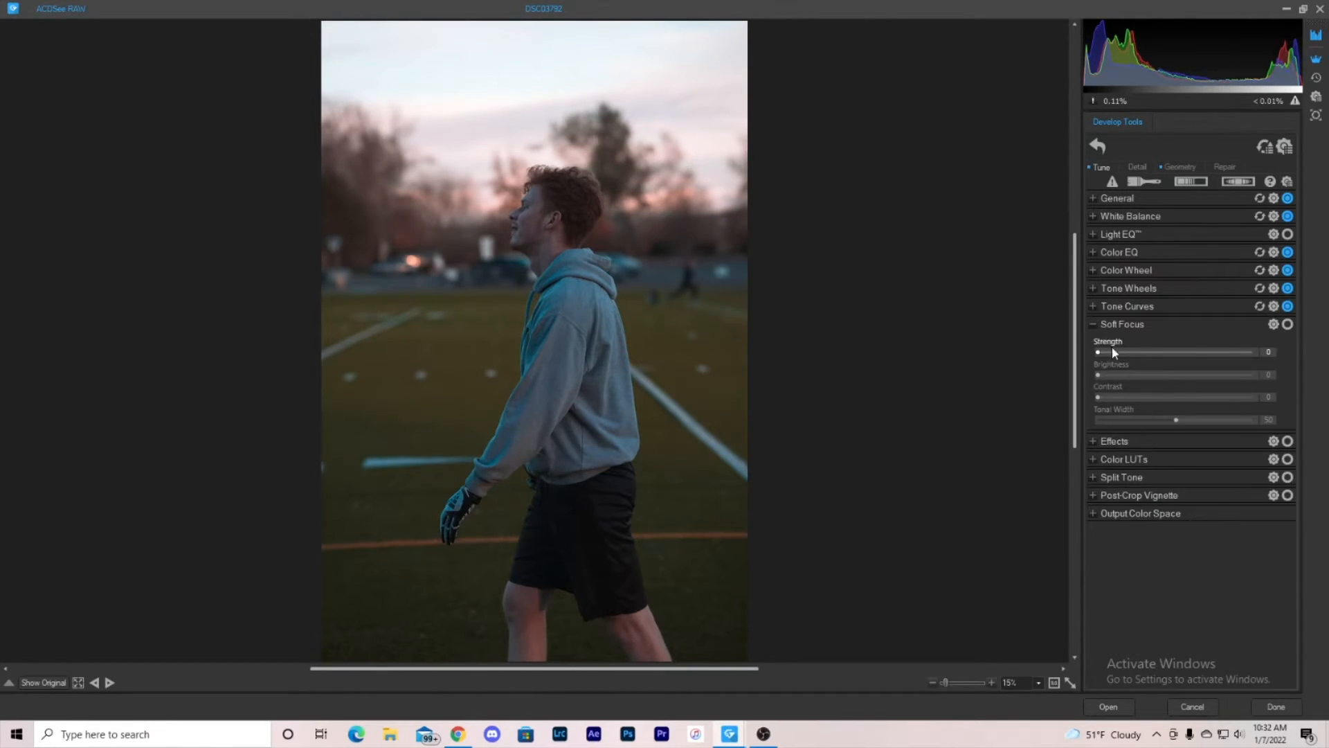